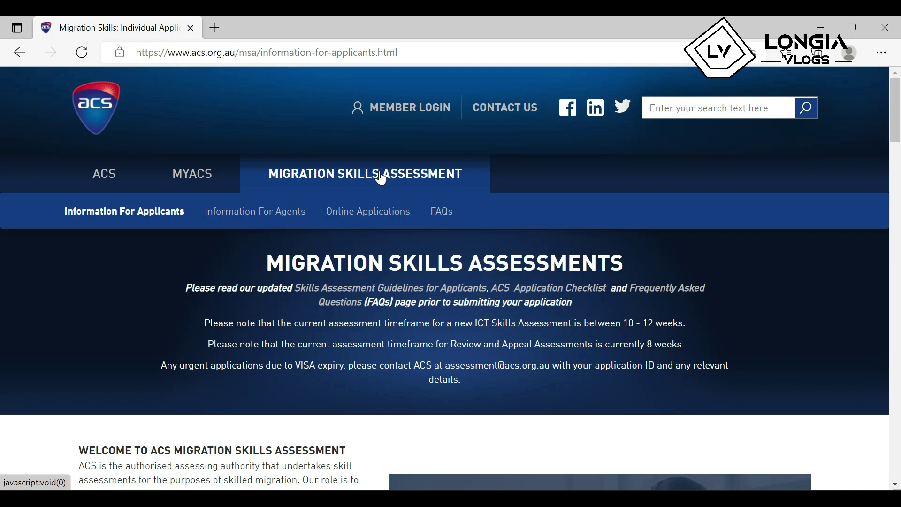
Step: Open the Information For Applicants page and find the Skills Assessment Information list of documents
left_click(160, 221)
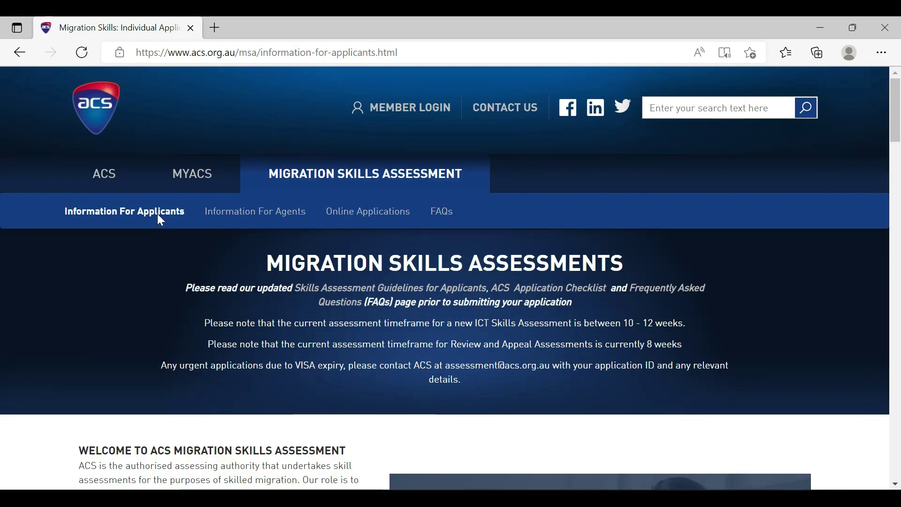
left_click_drag(894, 119, 899, 334)
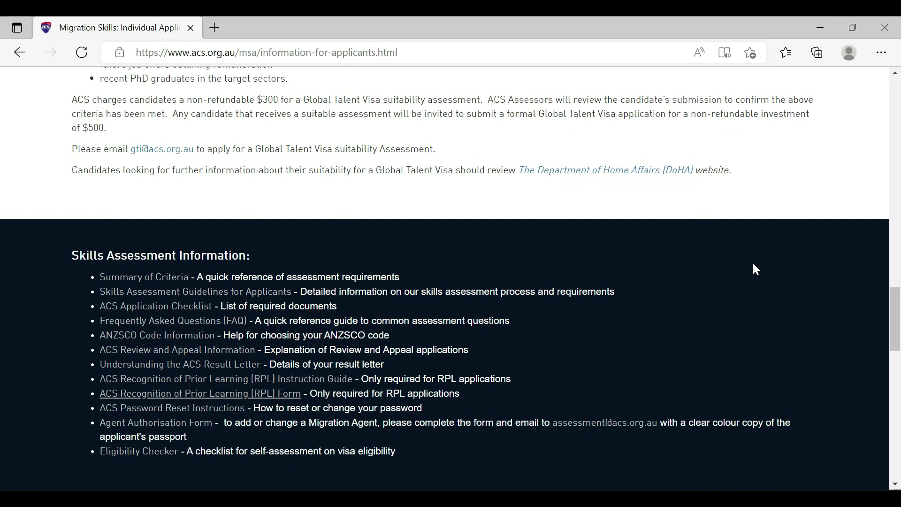
Step: Switch to ANZSCO_Code_Information.pdf in Adobe Acrobat Reader and go to the 263111 - Computer Network and Systems Engineer section
mouse_move(558, 499)
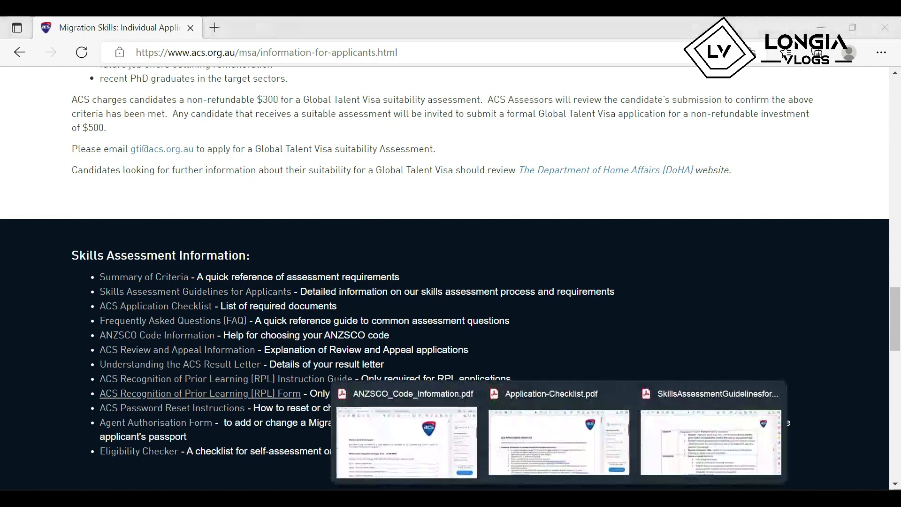
left_click(407, 434)
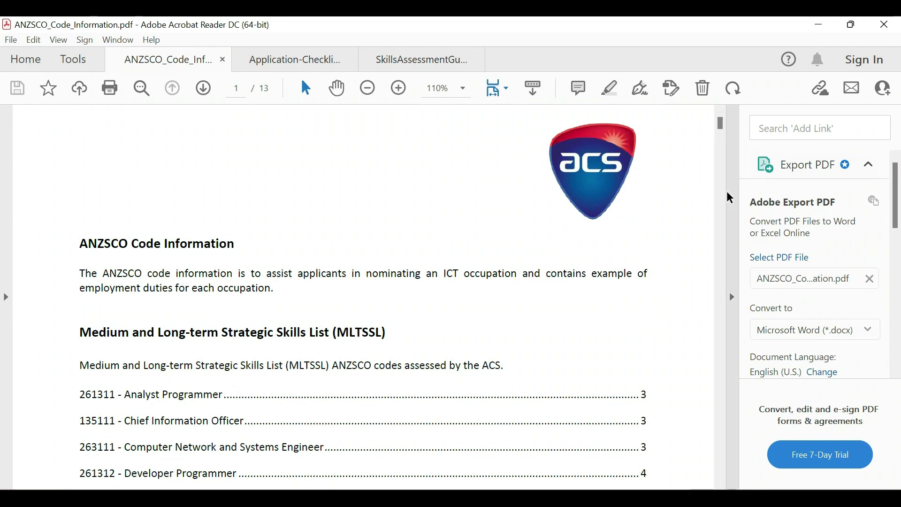
left_click_drag(719, 126, 720, 130)
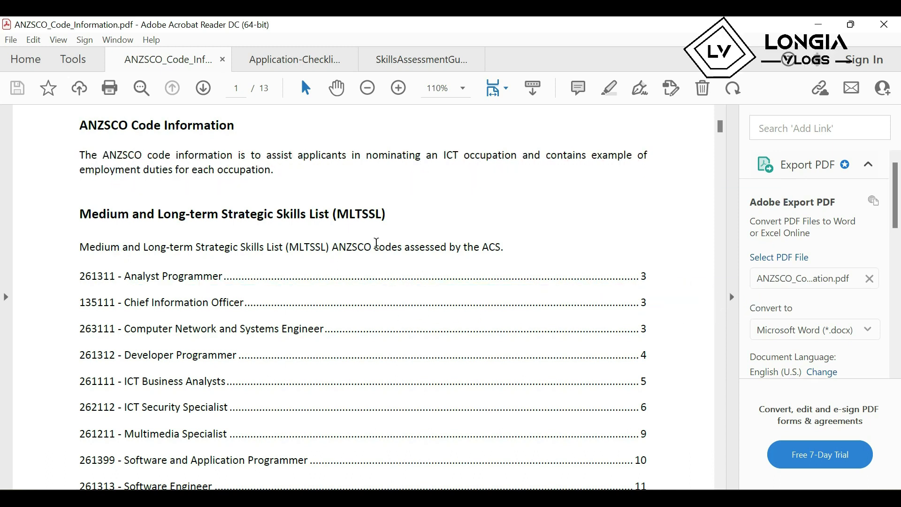
left_click(187, 331)
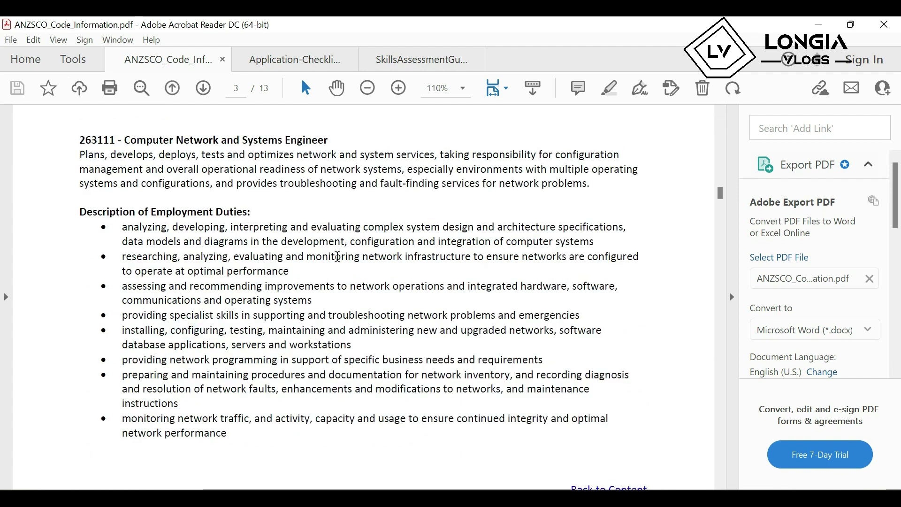
Step: Examine the Description of Employment Duties for the Computer Network and Systems Engineer occupation
left_click_drag(149, 227, 444, 441)
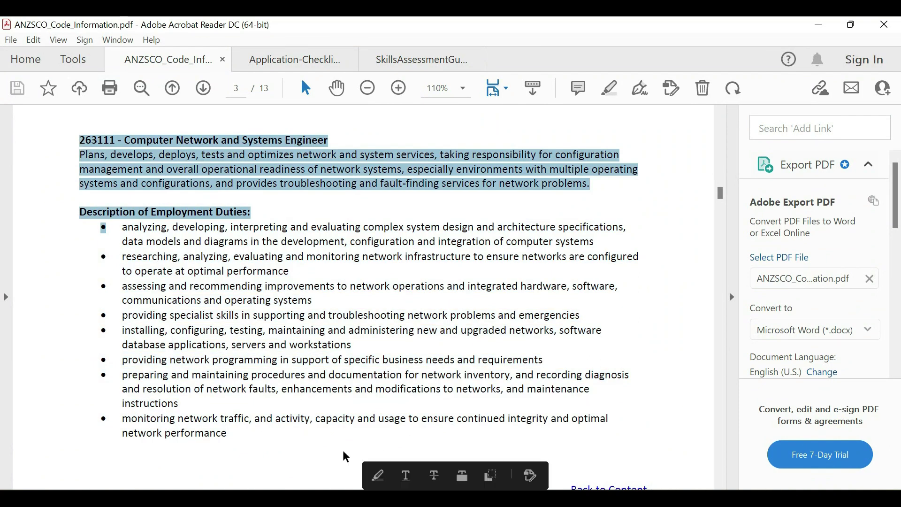
left_click(281, 450)
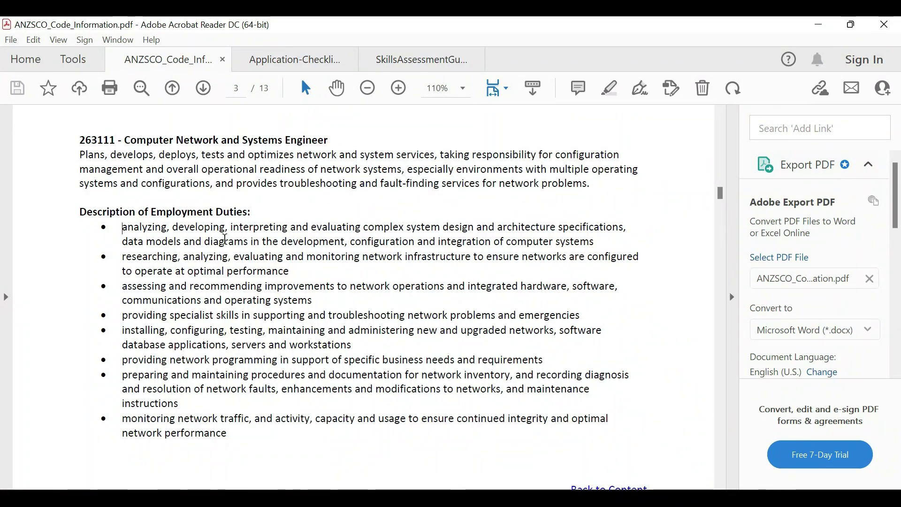
left_click_drag(197, 230, 569, 442)
left_click(399, 463)
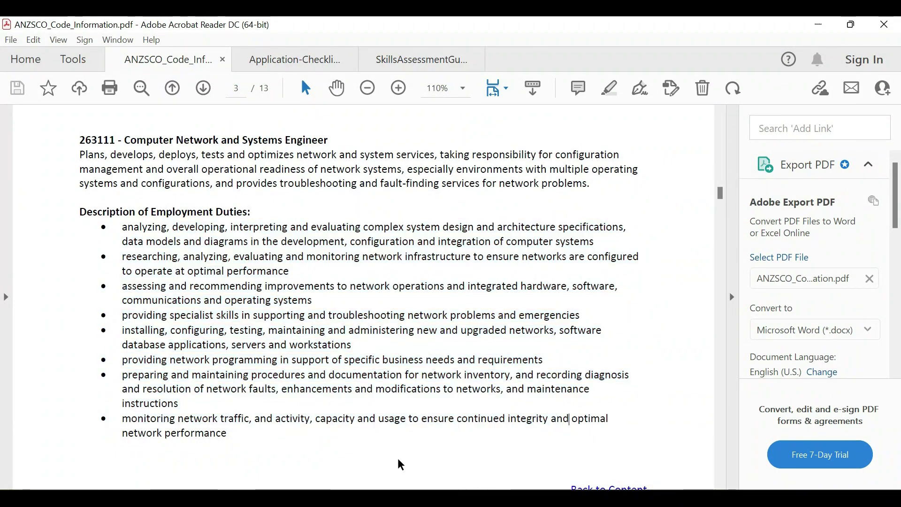
left_click_drag(313, 232, 466, 435)
left_click(355, 445)
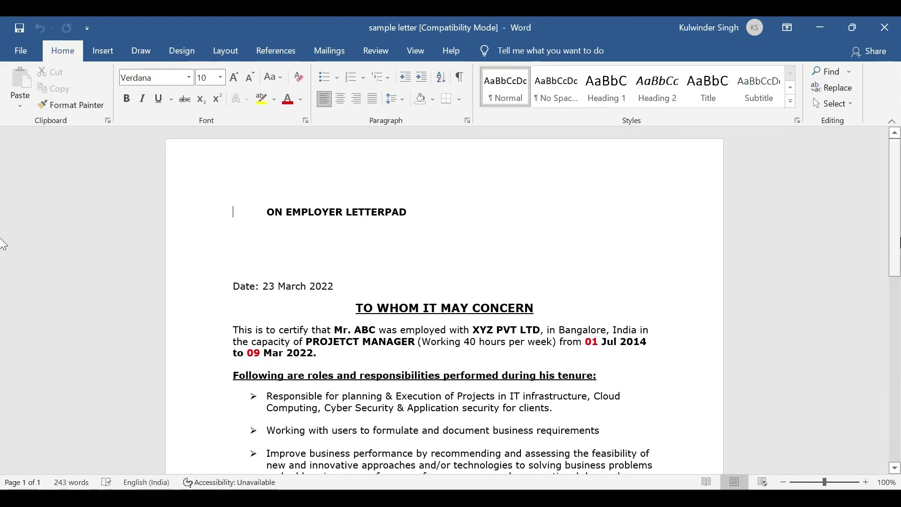
Step: Review the sample employer letter's letterhead line, roles and responsibilities, and job title
left_click_drag(899, 193, 899, 203)
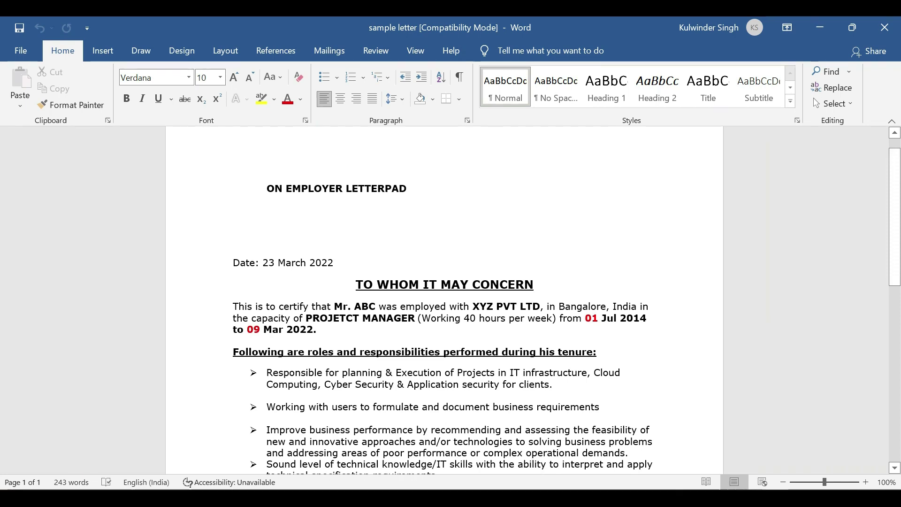
left_click(264, 189)
triple_click(263, 190)
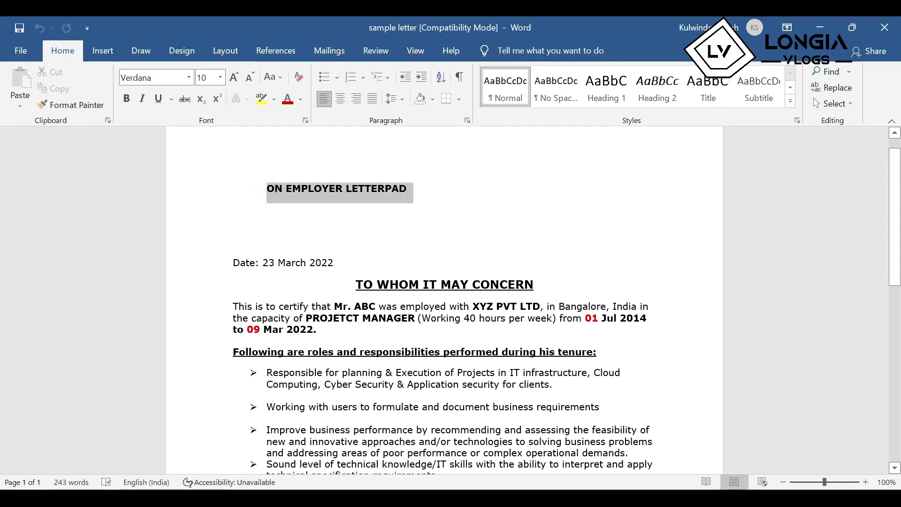
left_click(631, 243)
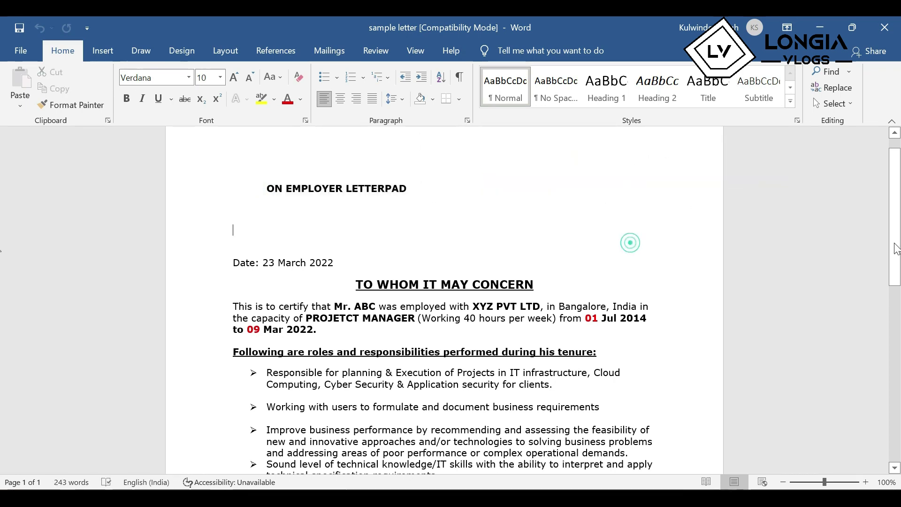
scroll(896, 253, "down", 3)
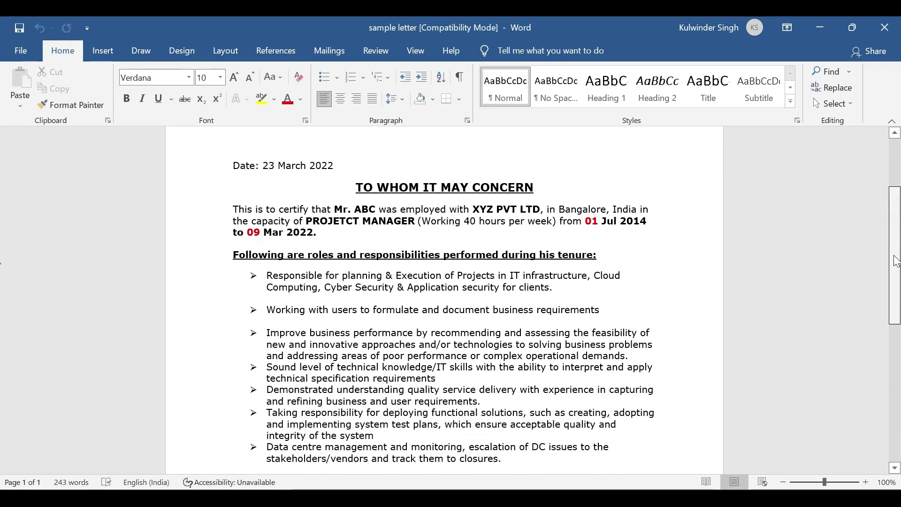
left_click_drag(311, 275, 562, 424)
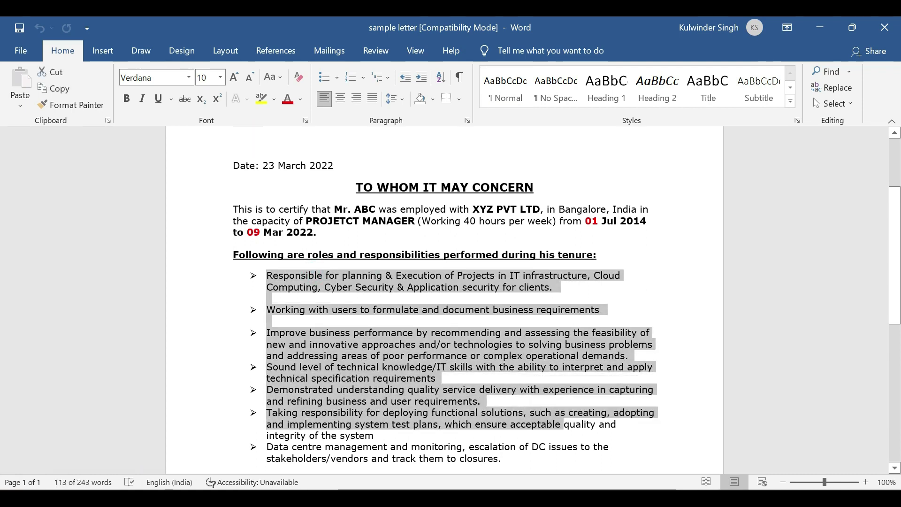
left_click(305, 220)
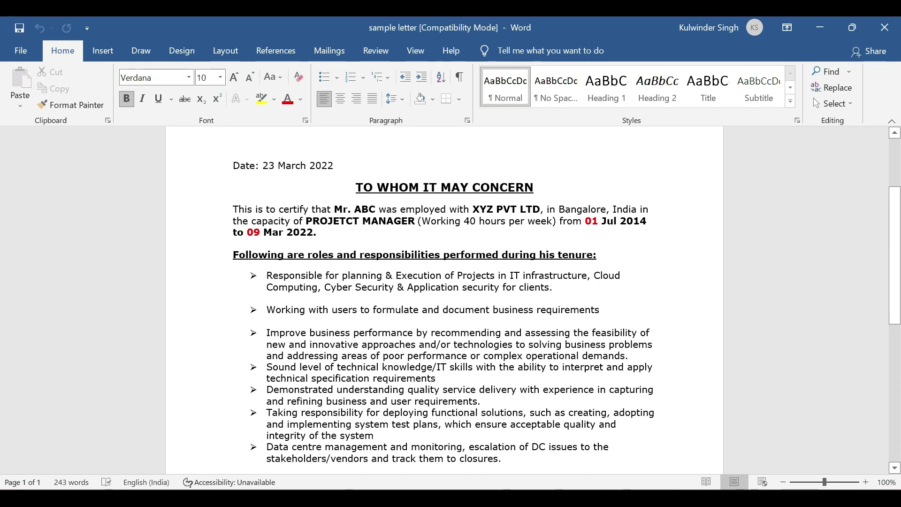
left_click(362, 221)
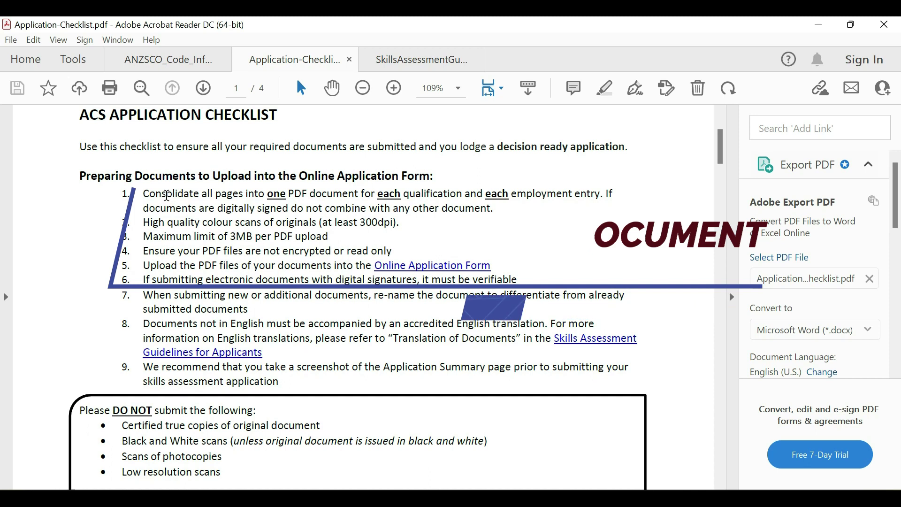
Step: Review the checklist rules on consolidating pages into one PDF per entry and on high quality colour scans
left_click_drag(165, 196, 503, 211)
left_click(525, 230)
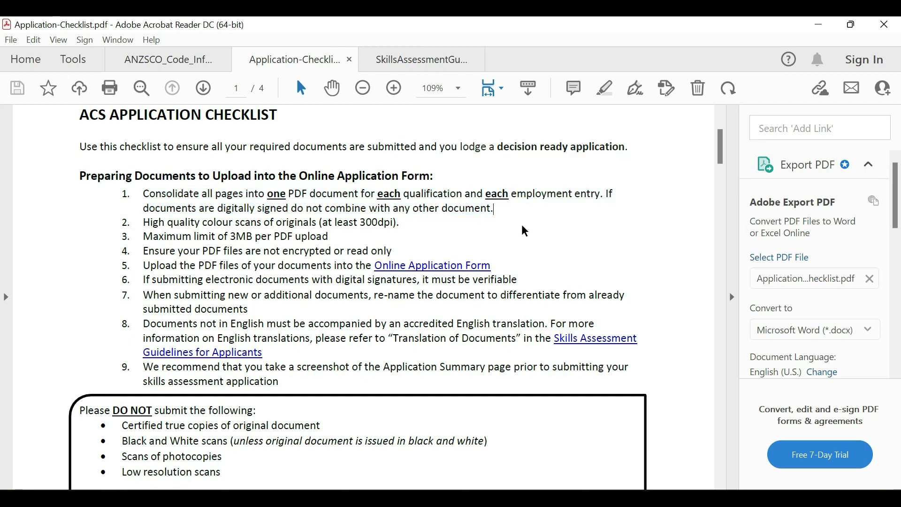
left_click(501, 210)
left_click_drag(454, 199, 130, 191)
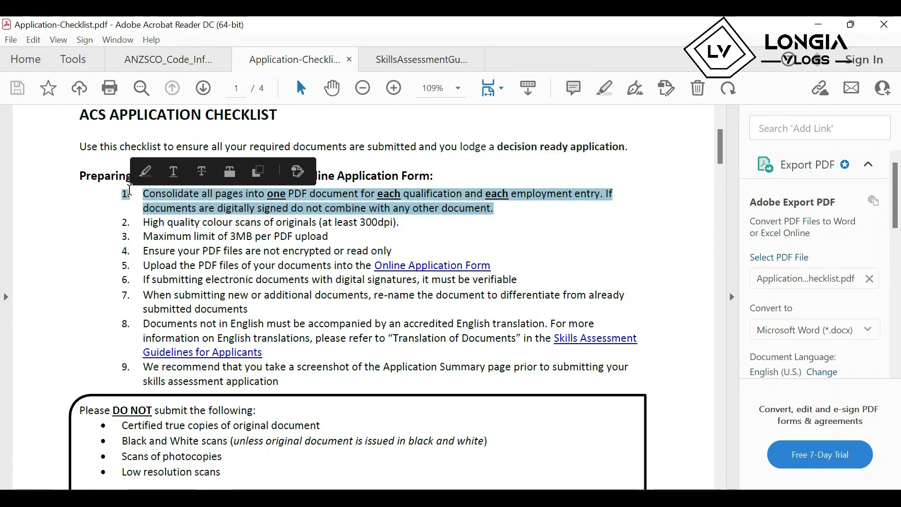
left_click(548, 220)
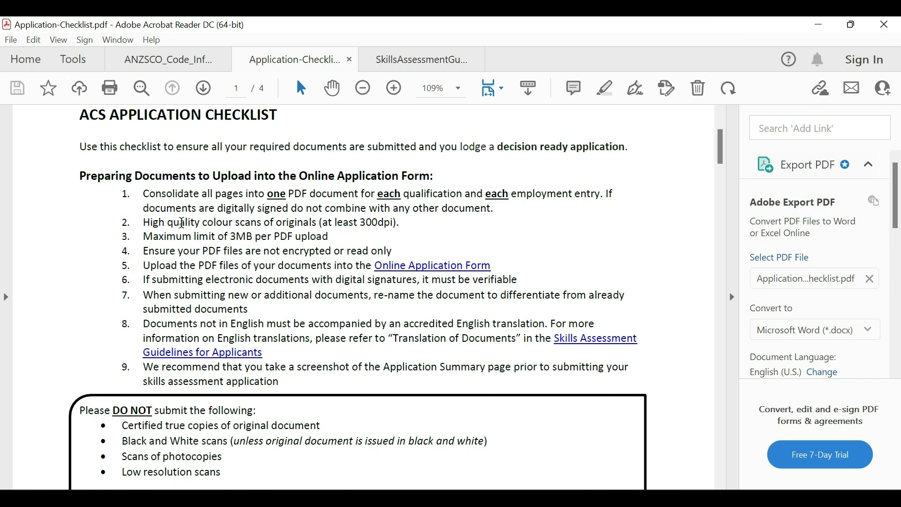
left_click_drag(199, 222, 421, 230)
left_click(421, 230)
Step: Open the SkillsAssessmentGuidelinesforApplicants.pdf document and review the passport, additional identity document and resume requirements in its IDENTITY section
left_click(429, 62)
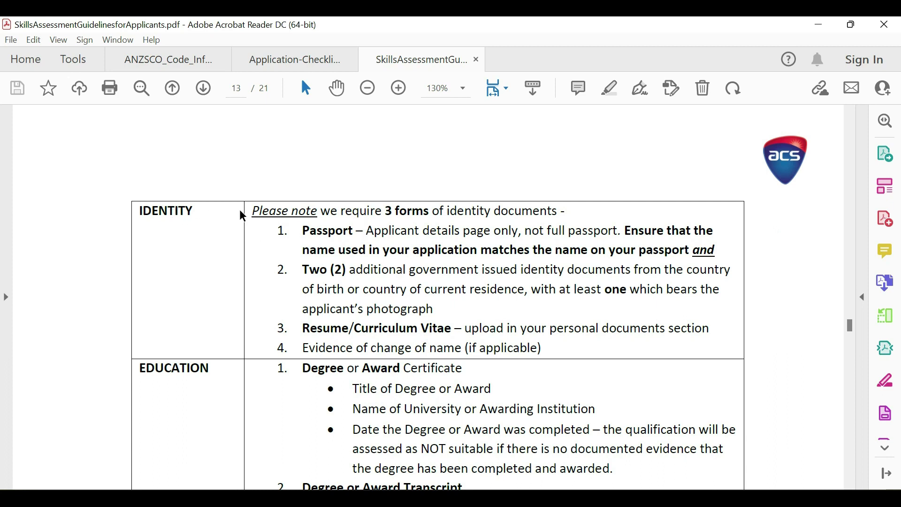
left_click_drag(317, 232, 369, 228)
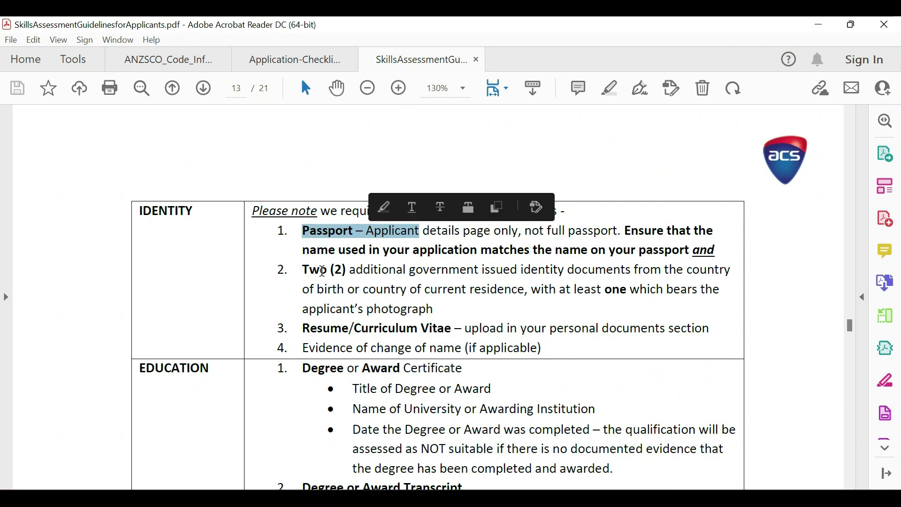
left_click(322, 271)
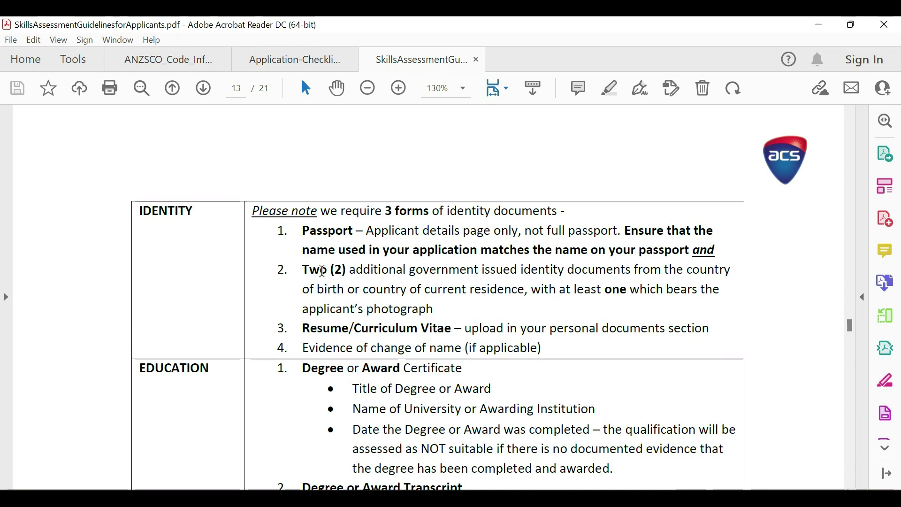
left_click(322, 272)
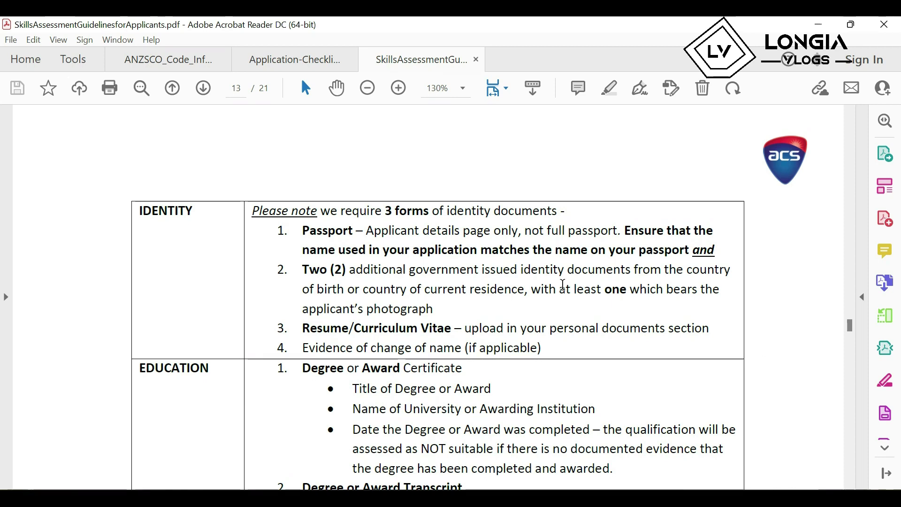
left_click_drag(370, 250, 466, 291)
left_click(546, 314)
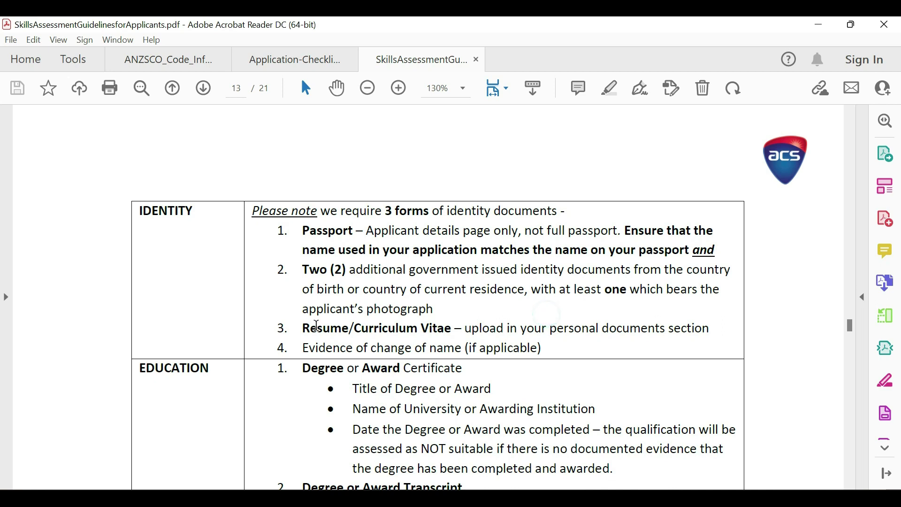
left_click_drag(317, 327, 547, 328)
left_click(648, 361)
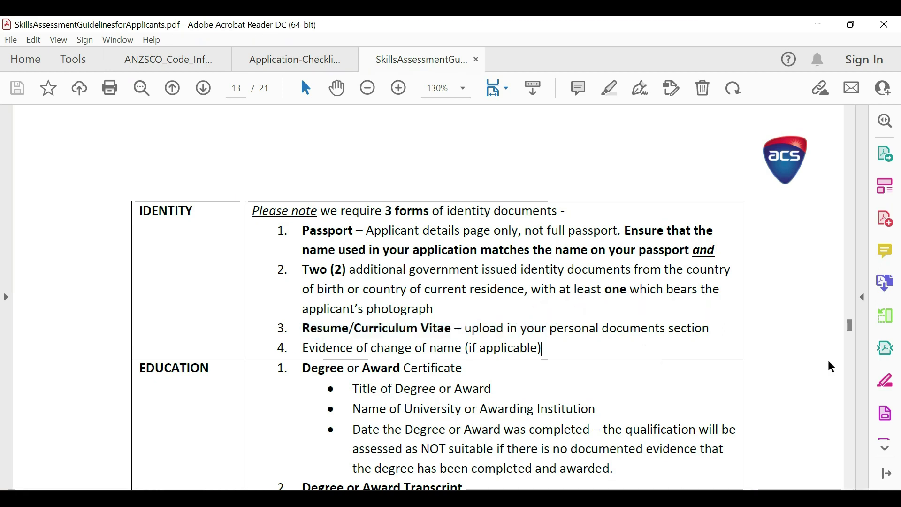
Step: Review the degree certificate and transcript requirements in the EDUCATION section of the guidelines
left_click(851, 333)
left_click_drag(853, 336, 852, 338)
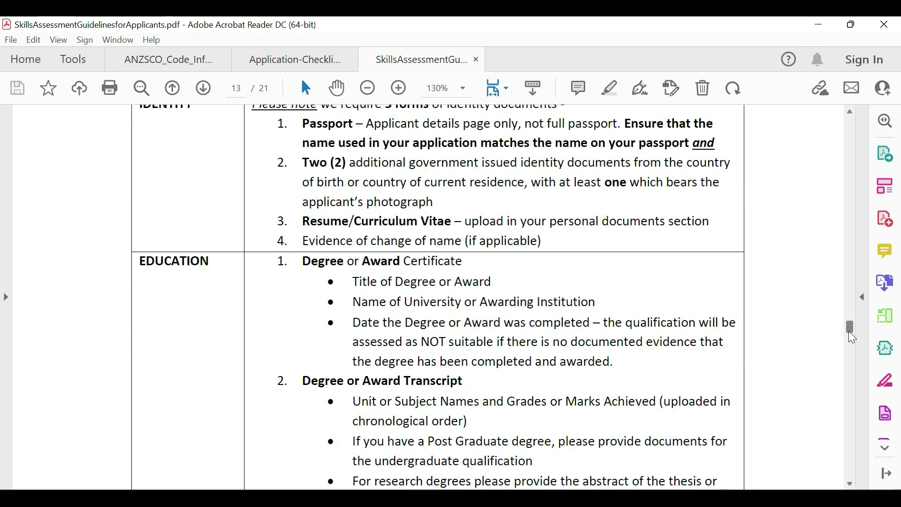
left_click(850, 484)
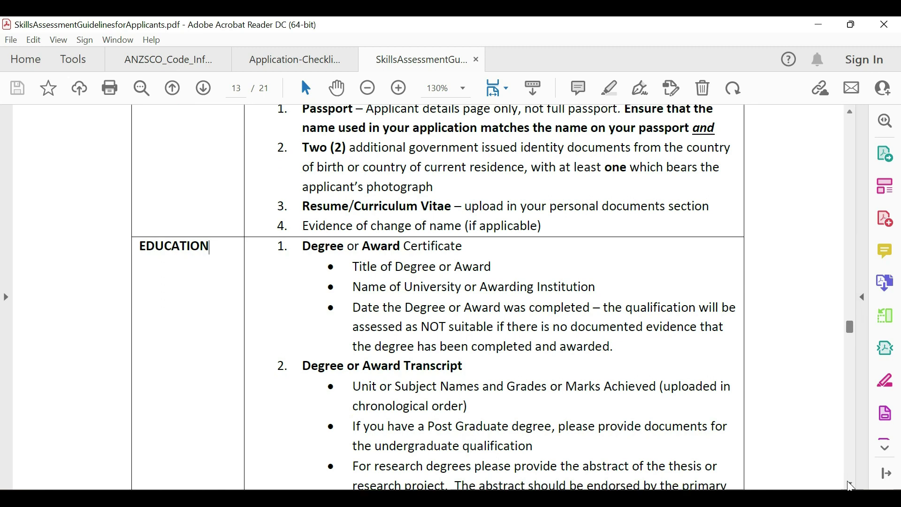
left_click_drag(850, 486, 851, 486)
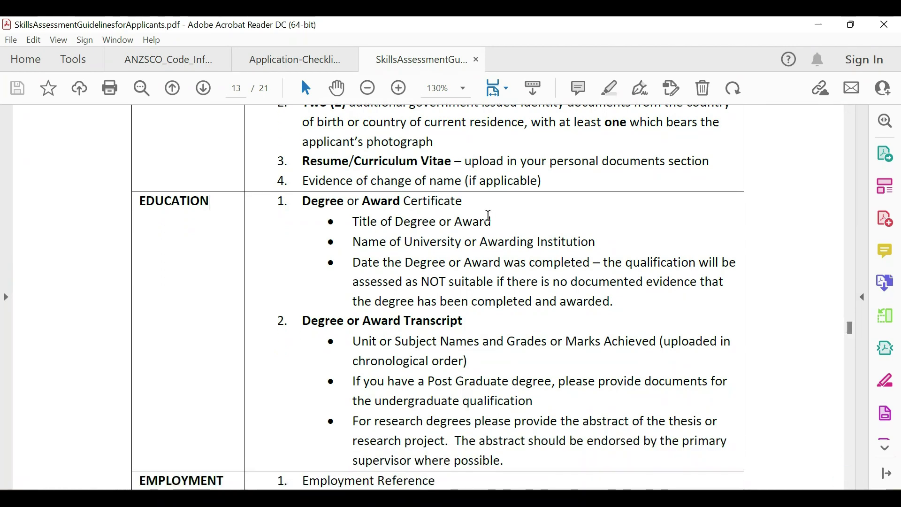
left_click_drag(380, 224, 572, 233)
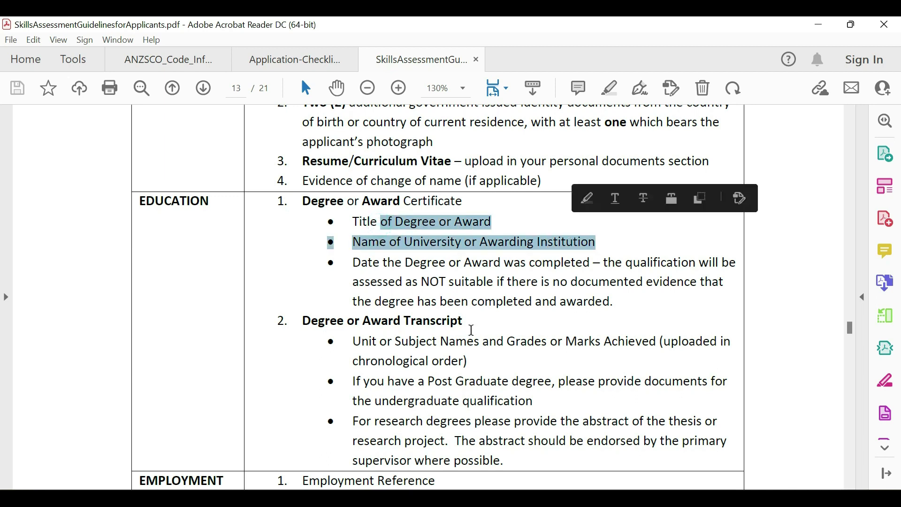
left_click(471, 328)
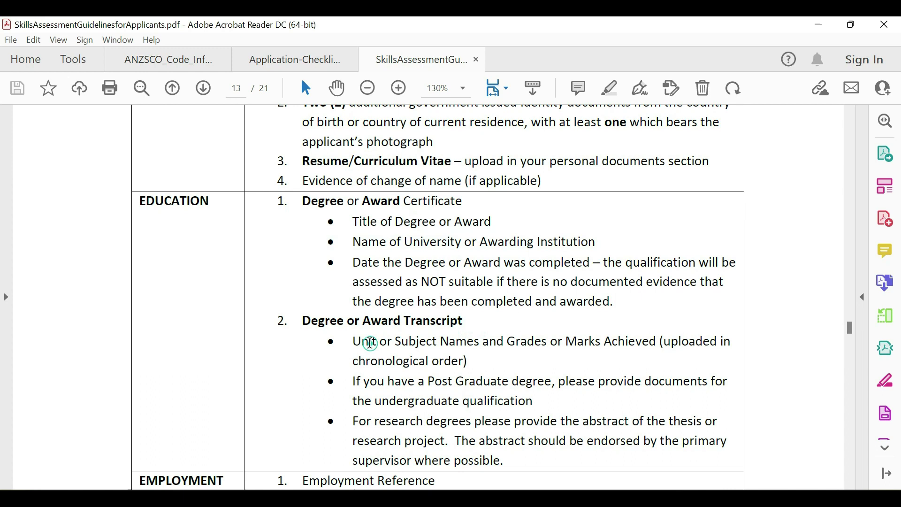
left_click_drag(369, 342, 561, 389)
left_click(521, 404)
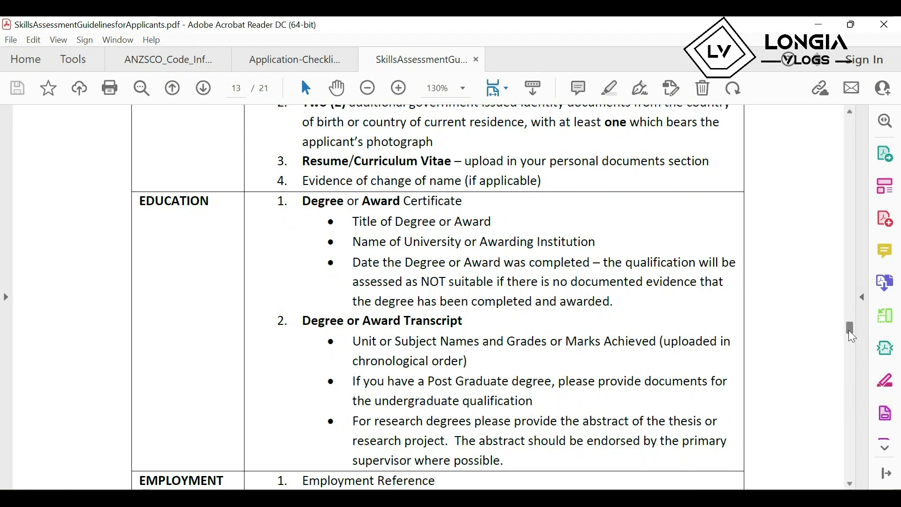
Step: Review the employment reference and evidence of paid employment requirements in the EMPLOYMENT section of the guidelines
scroll(852, 336, "down", 8)
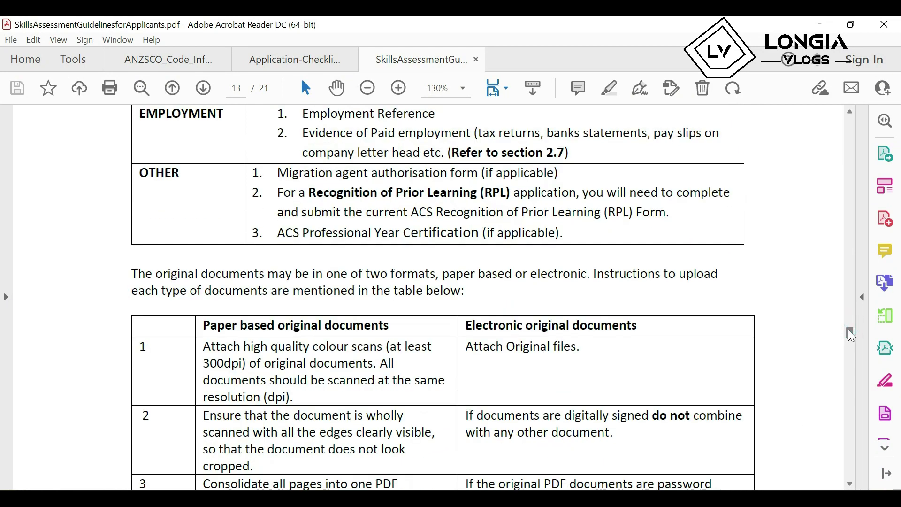
scroll(853, 337, "up", 4)
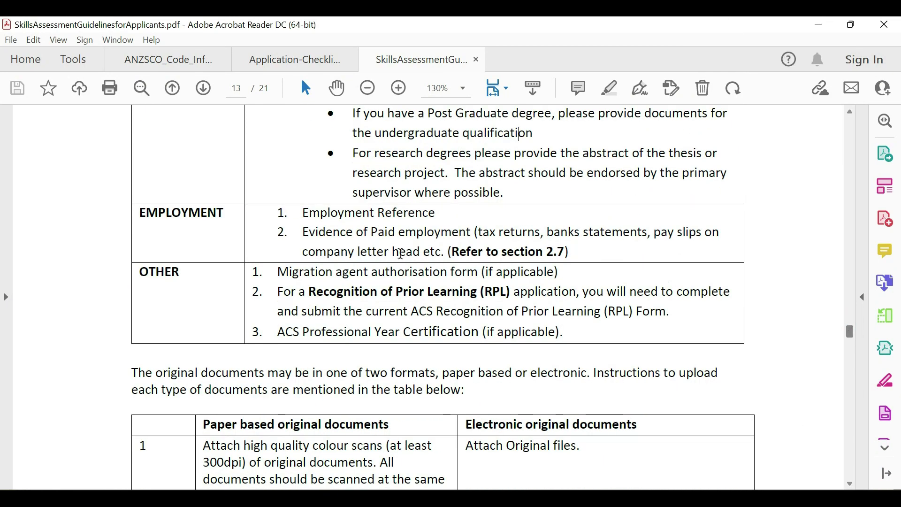
left_click_drag(330, 209, 446, 237)
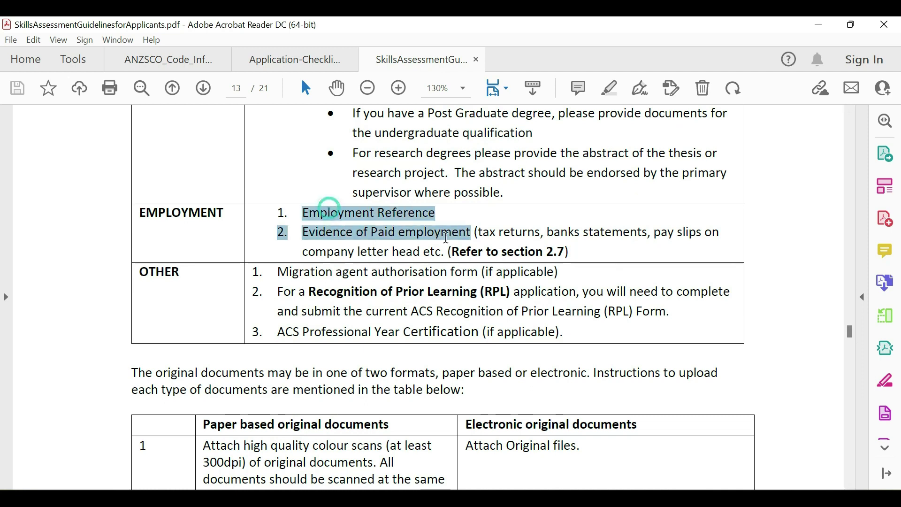
left_click(662, 252)
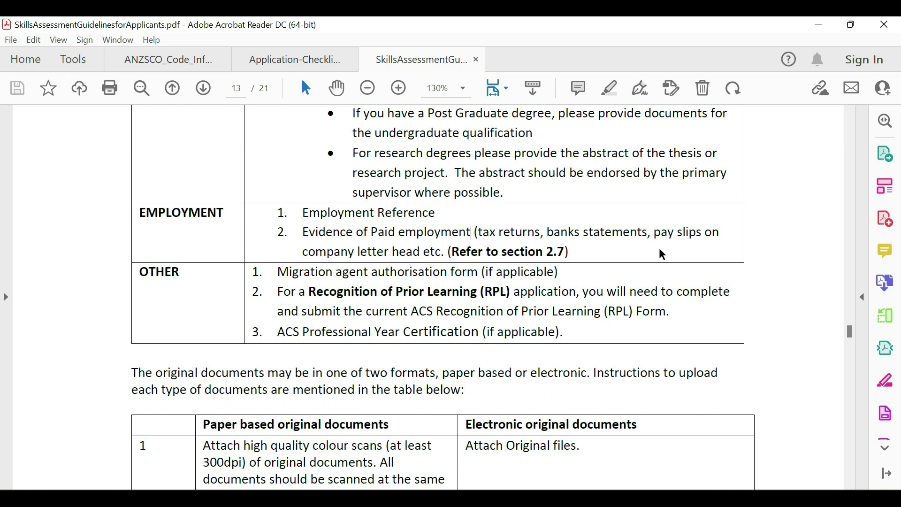
left_click_drag(477, 233, 540, 233)
left_click_drag(616, 234, 642, 233)
left_click_drag(699, 233, 725, 231)
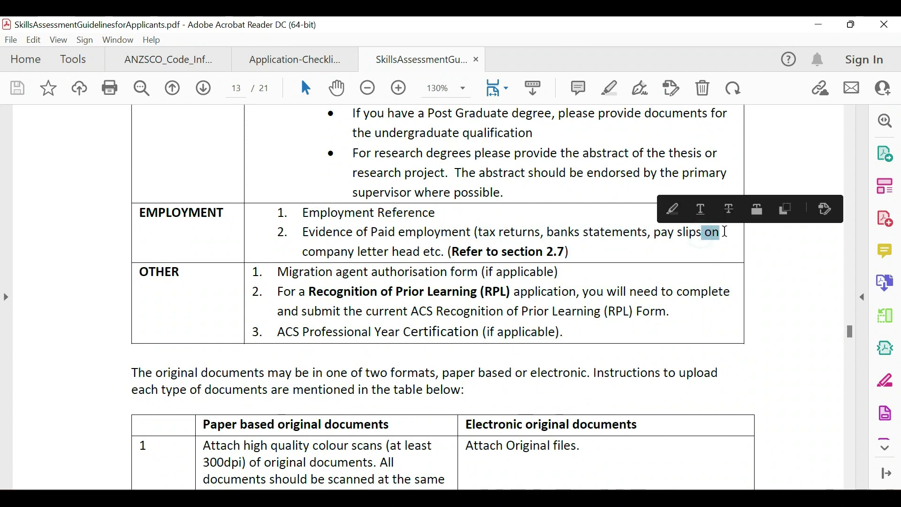
left_click(646, 247)
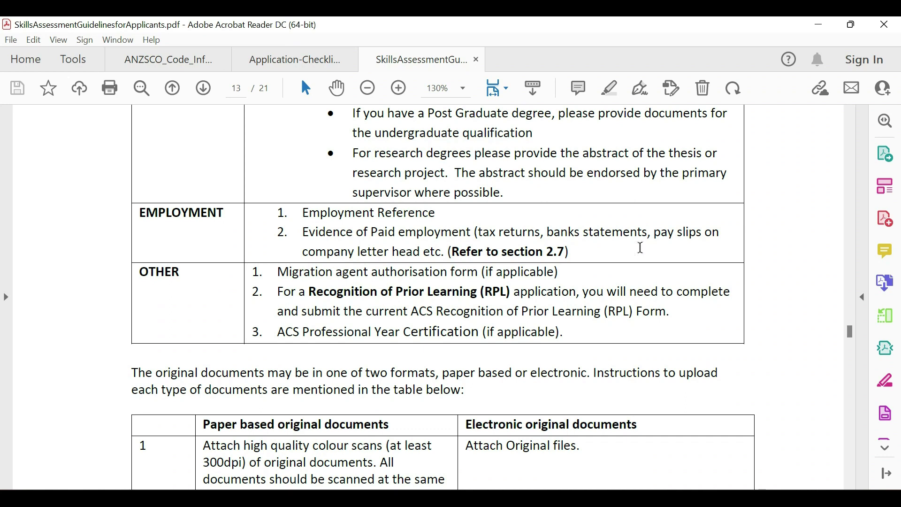
left_click_drag(378, 214, 540, 233)
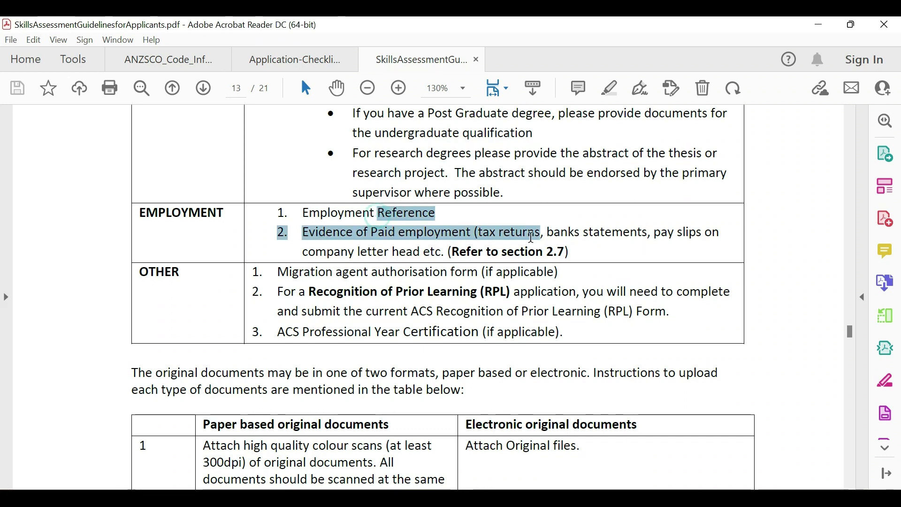
left_click(618, 256)
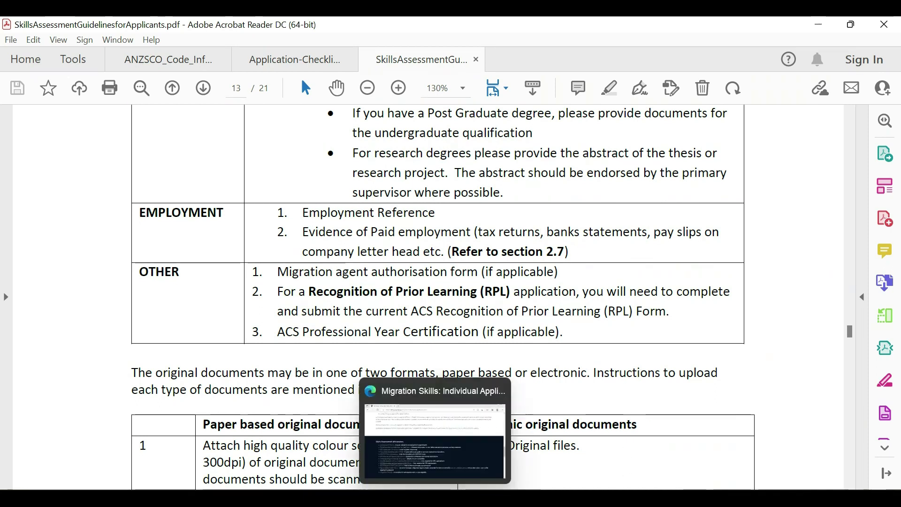
Step: Switch to the ACS website in the browser and start a new migration skills assessment application from its Online Applications page
left_click(455, 453)
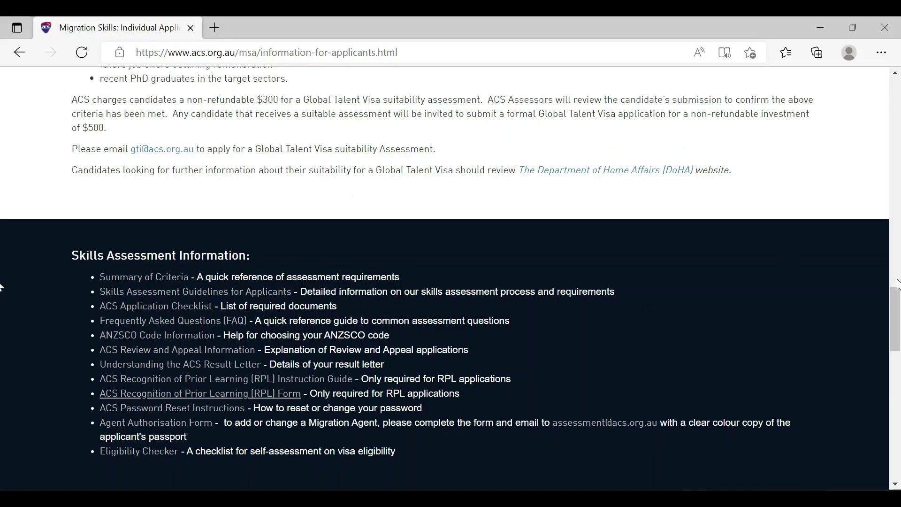
left_click_drag(897, 316, 897, 119)
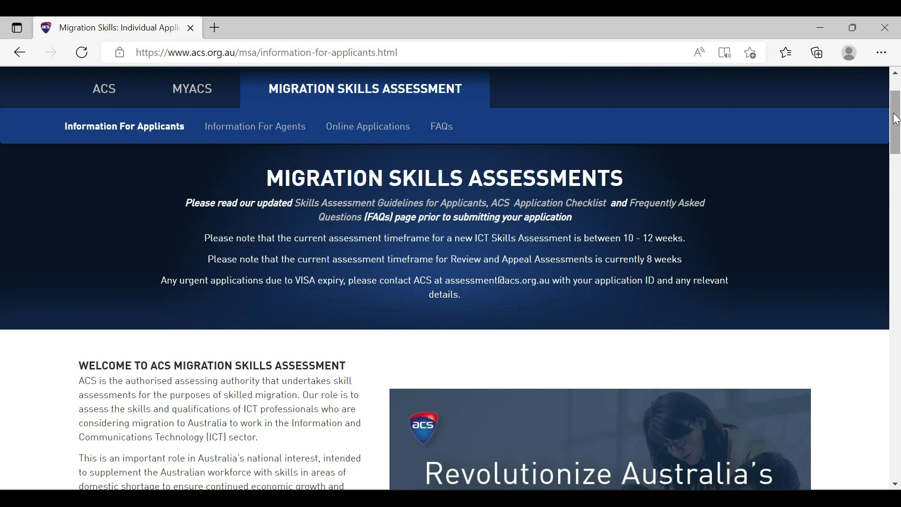
left_click(197, 91)
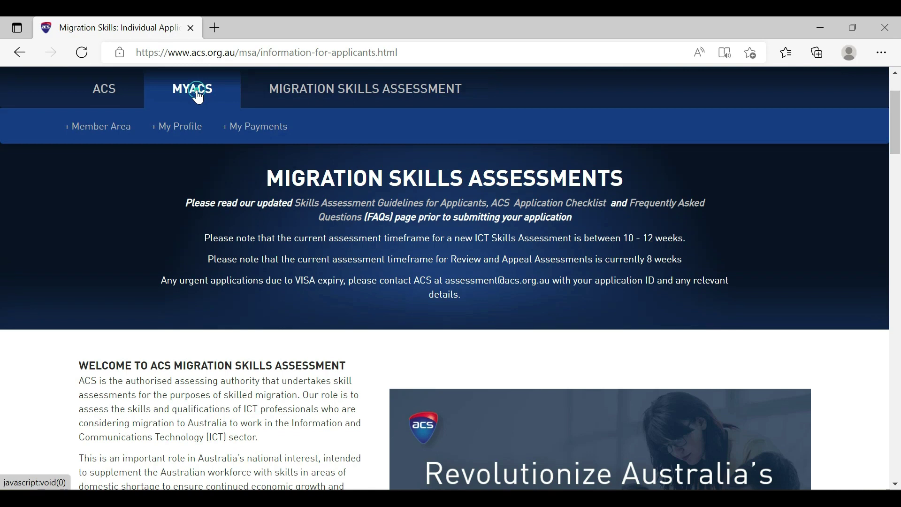
left_click(122, 95)
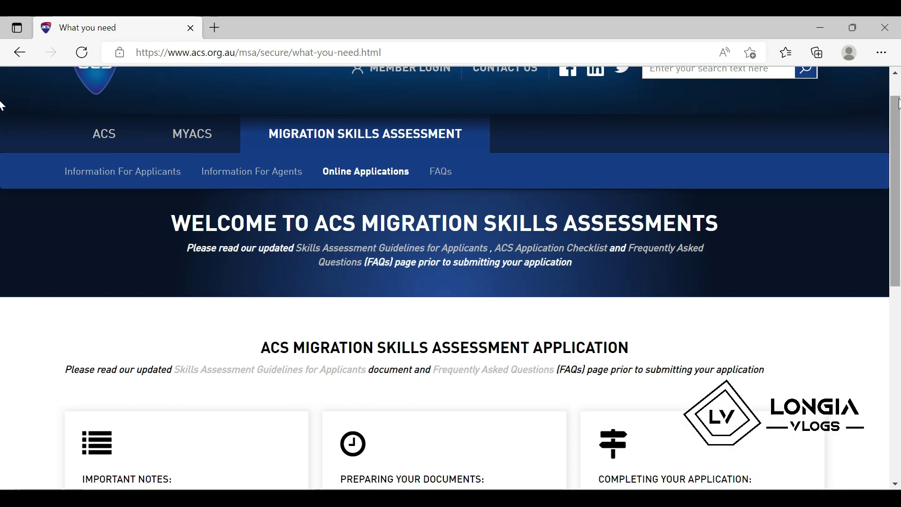
scroll(897, 104, "up", 1)
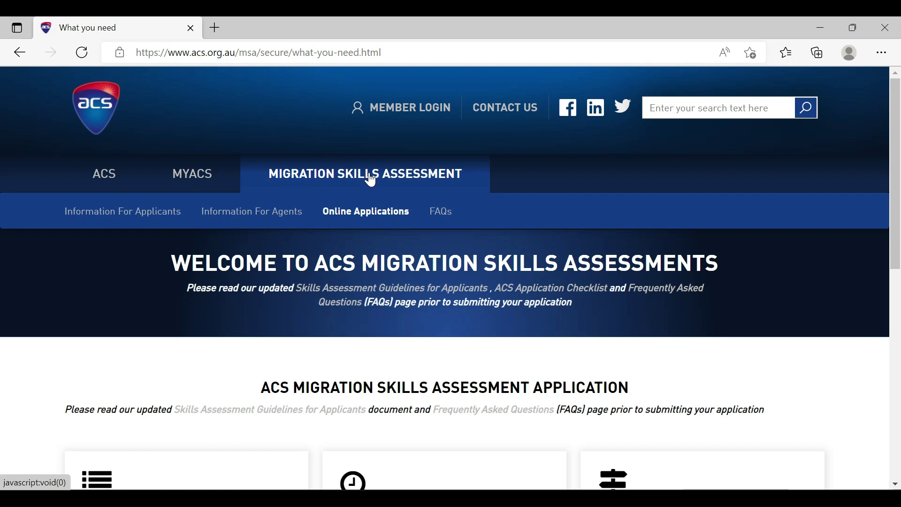
left_click(368, 211)
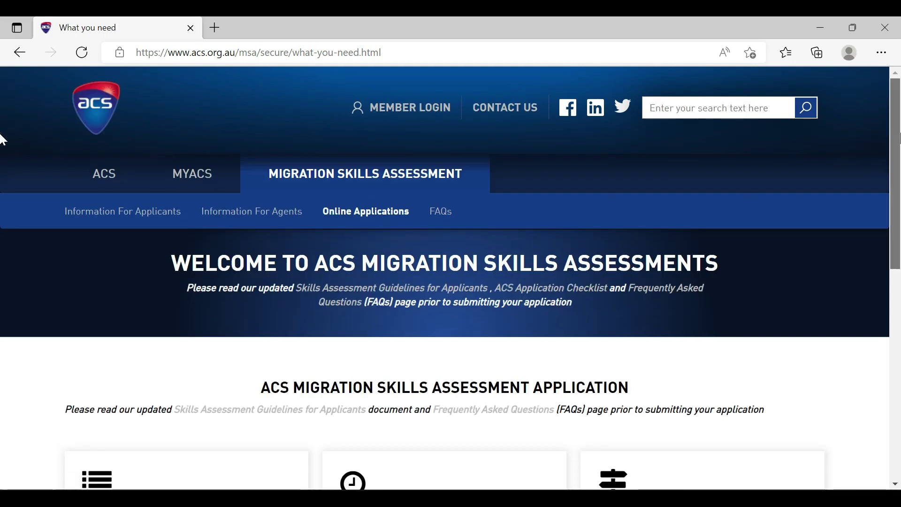
scroll(4, 282, "down", 10)
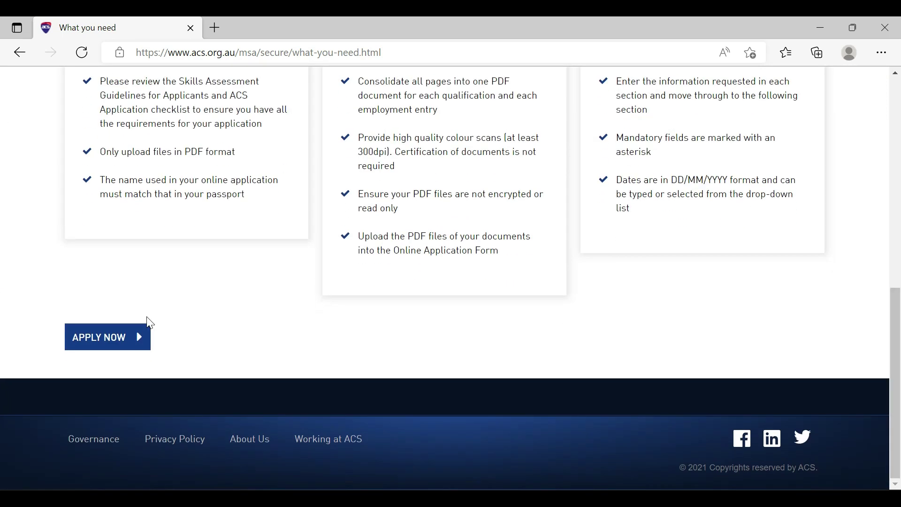
left_click(95, 337)
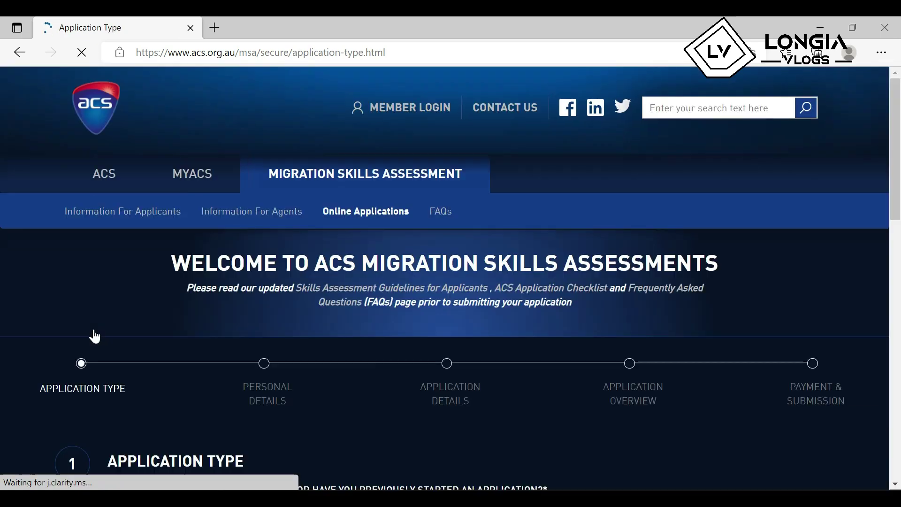
Step: Review the Application Type form, including the existing account question and the four skills application types with their fees and requirements
scroll(2, 187, "down", 3)
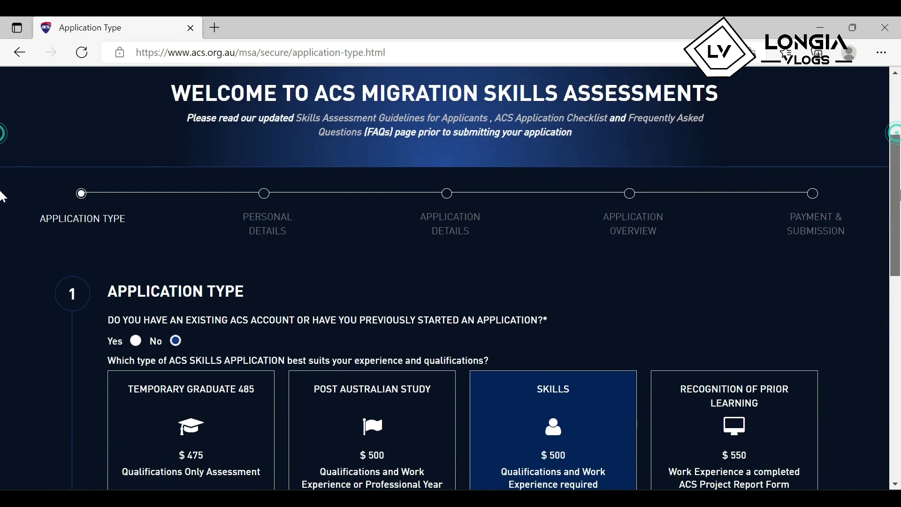
scroll(2, 220, "down", 2)
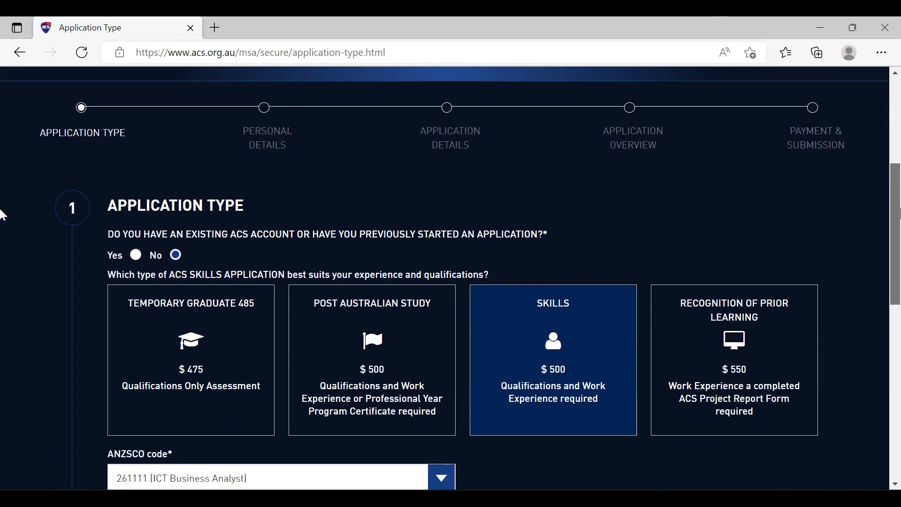
scroll(3, 211, "up", 2)
scroll(3, 190, "down", 10)
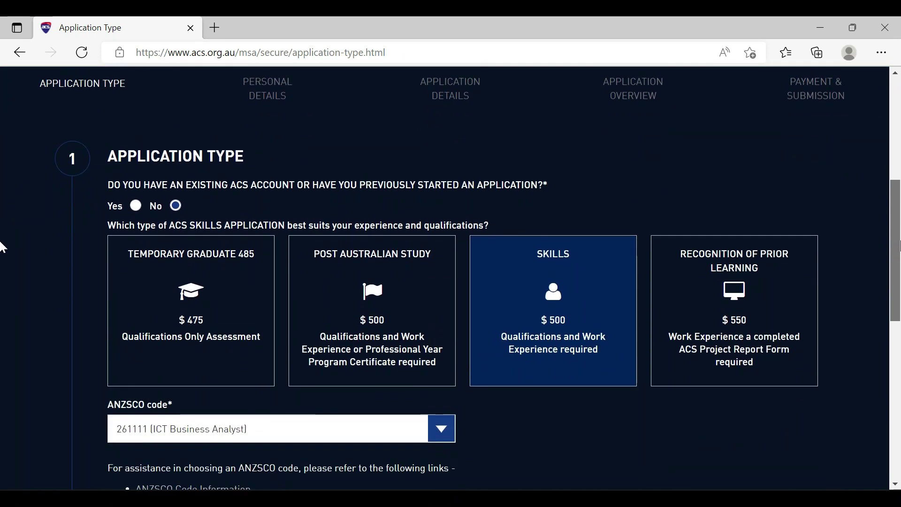
scroll(2, 299, "up", 12)
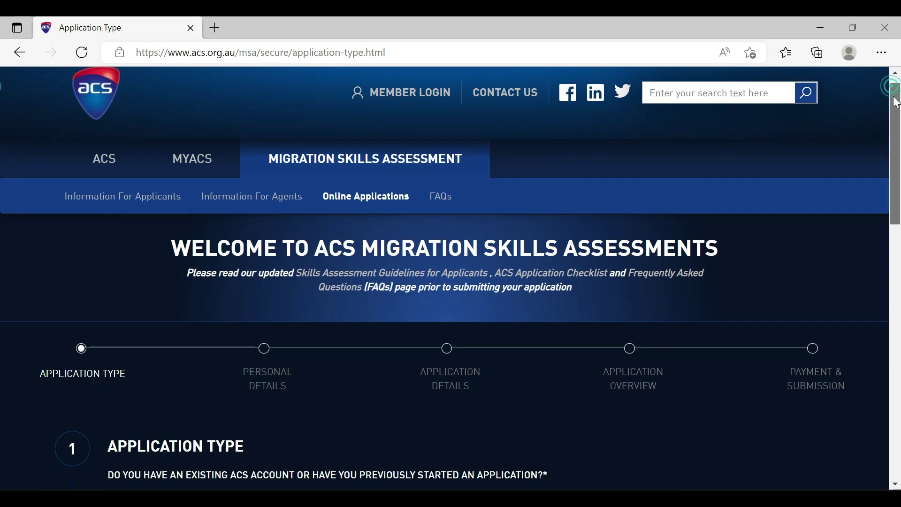
scroll(2, 154, "down", 4)
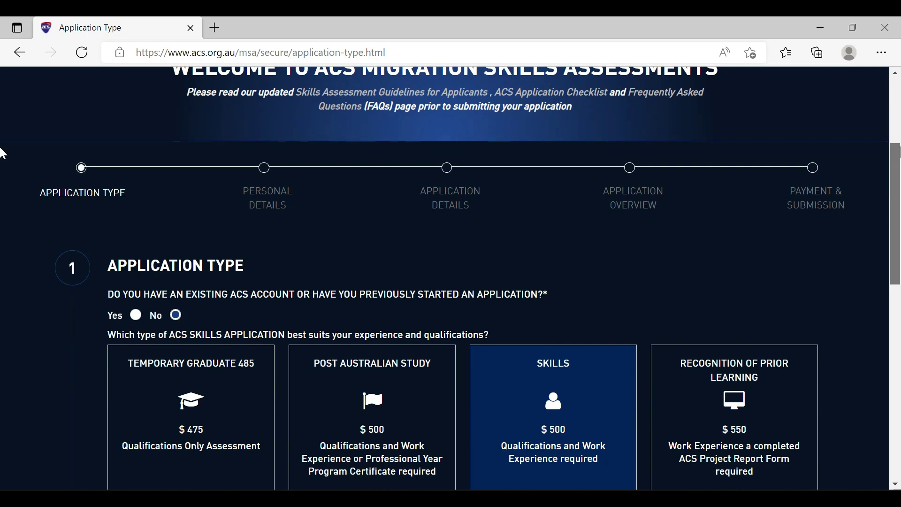
scroll(2, 202, "down", 10)
scroll(886, 164, "up", 9)
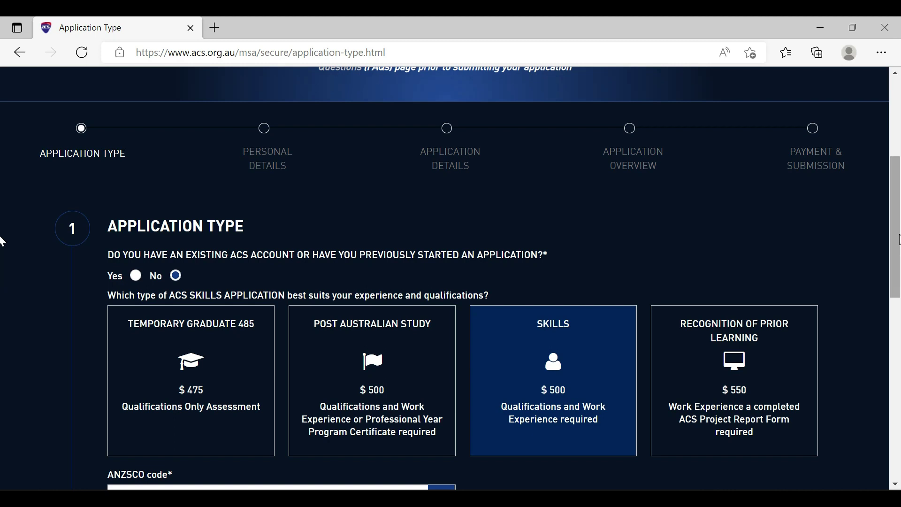
scroll(2, 242, "down", 3)
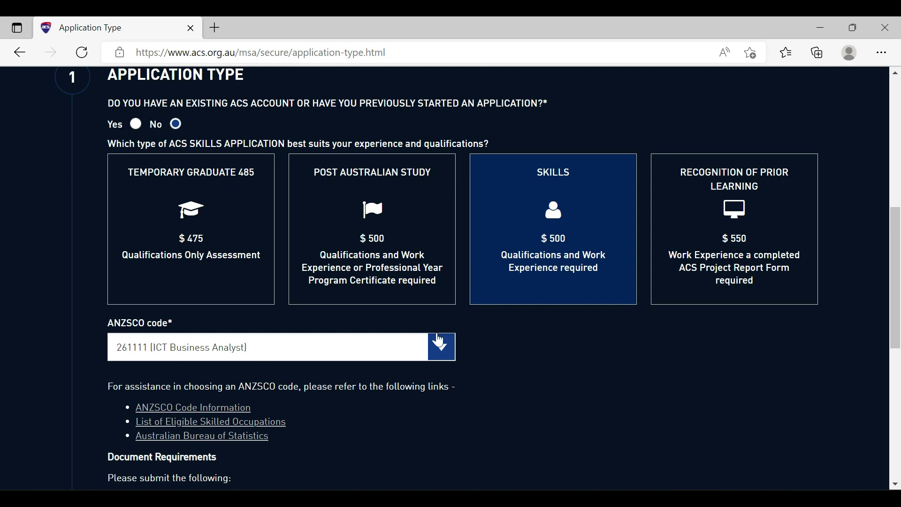
Step: Check the ANZSCO code options, keep 261111 (ICT Business Analyst), and continue past the document requirements to Personal Details
left_click(440, 345)
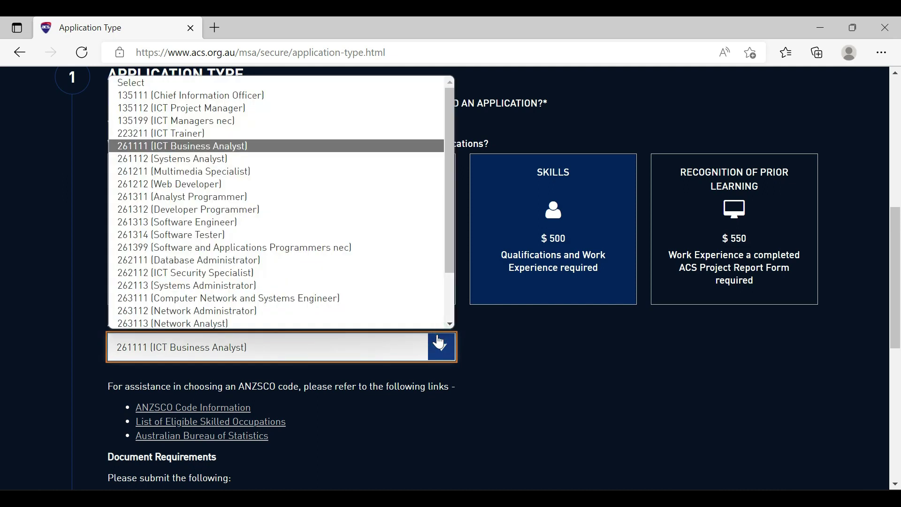
left_click(440, 342)
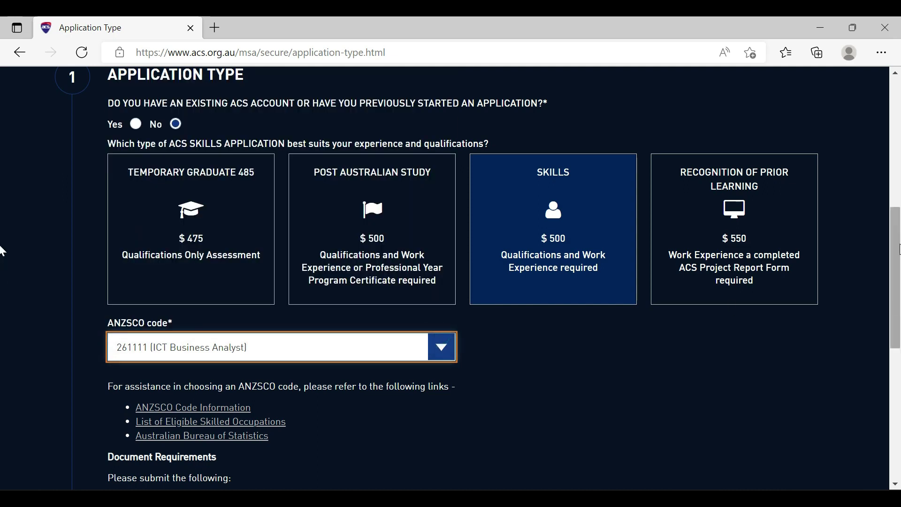
scroll(4, 271, "down", 2)
scroll(4, 271, "down", 6)
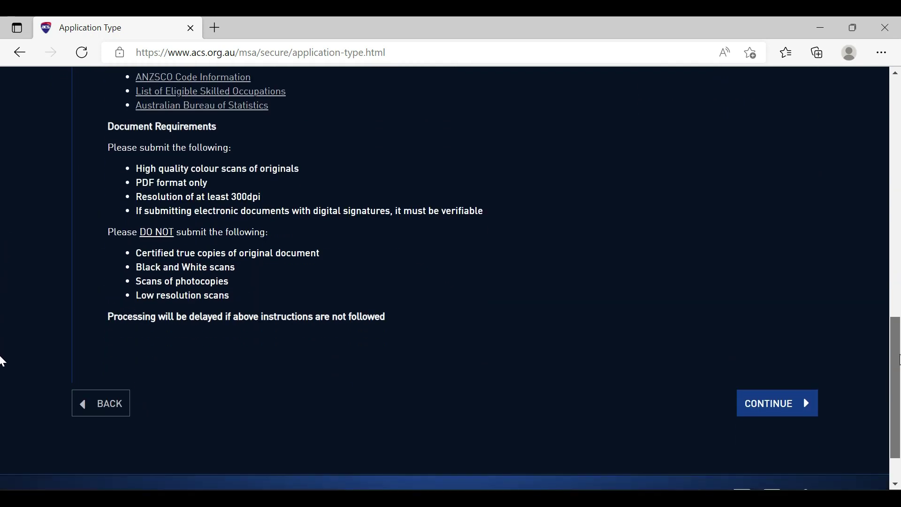
left_click(766, 402)
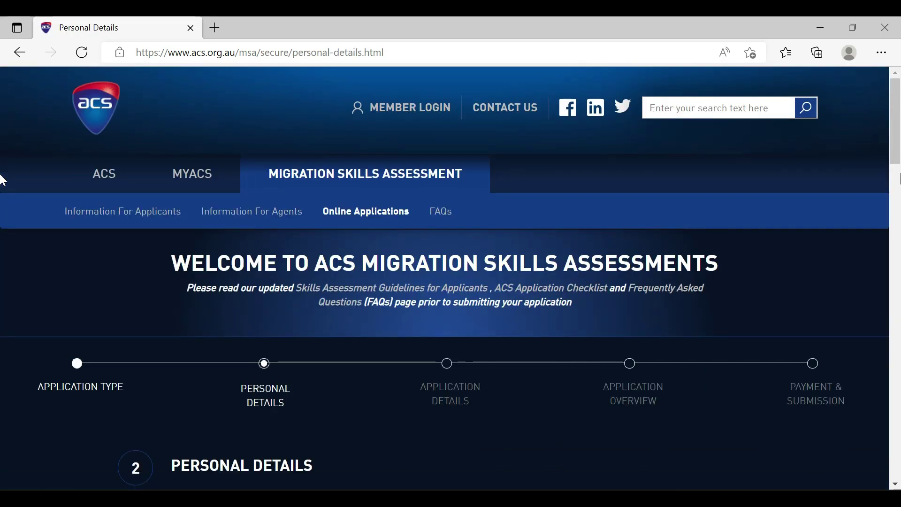
Step: Review the Personal Details form, from the email and name fields to the date of birth, passport number and identification attachment requirements
scroll(3, 213, "down", 4)
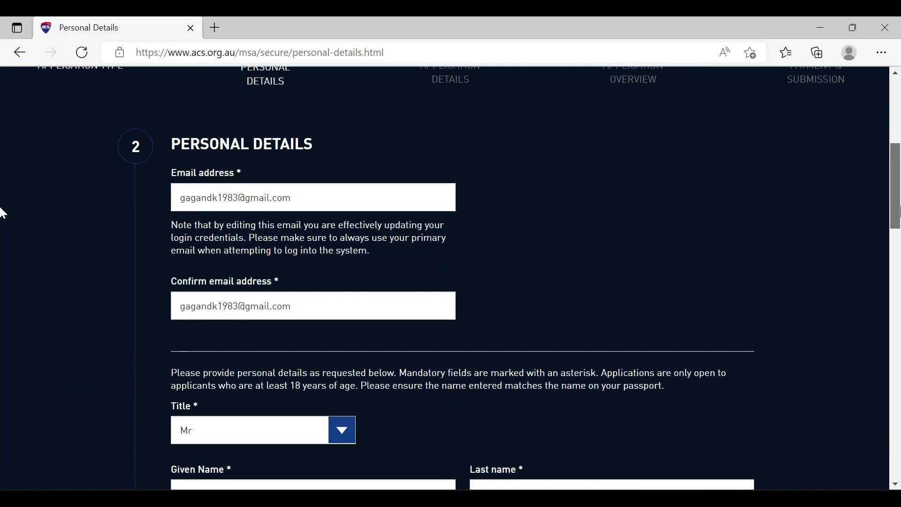
scroll(3, 241, "down", 3)
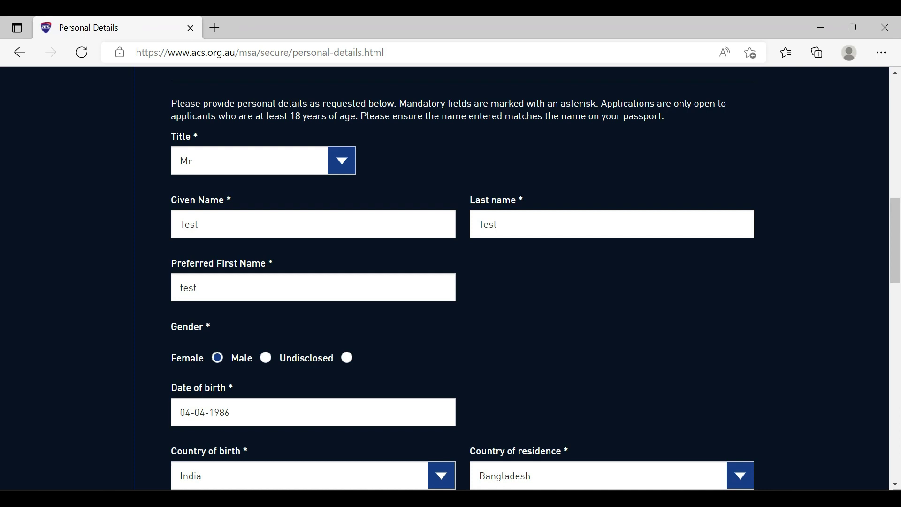
scroll(4, 242, "down", 2)
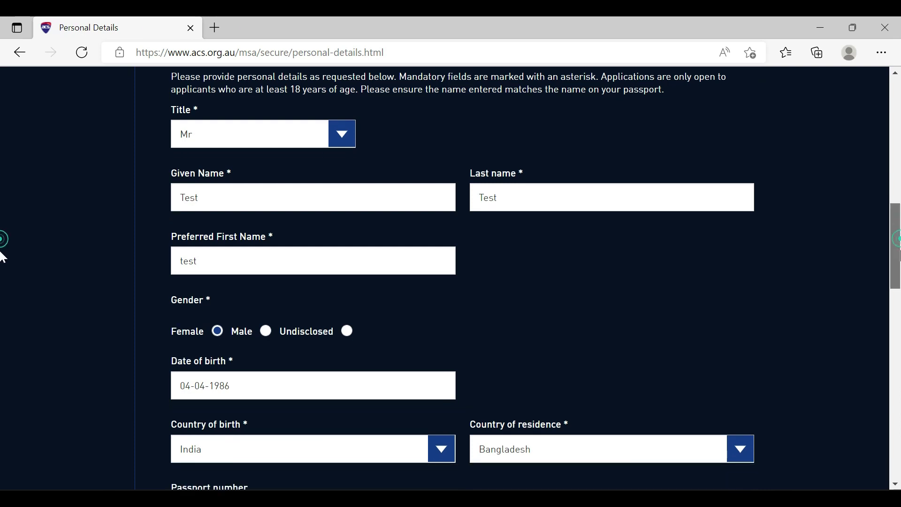
scroll(3, 265, "down", 2)
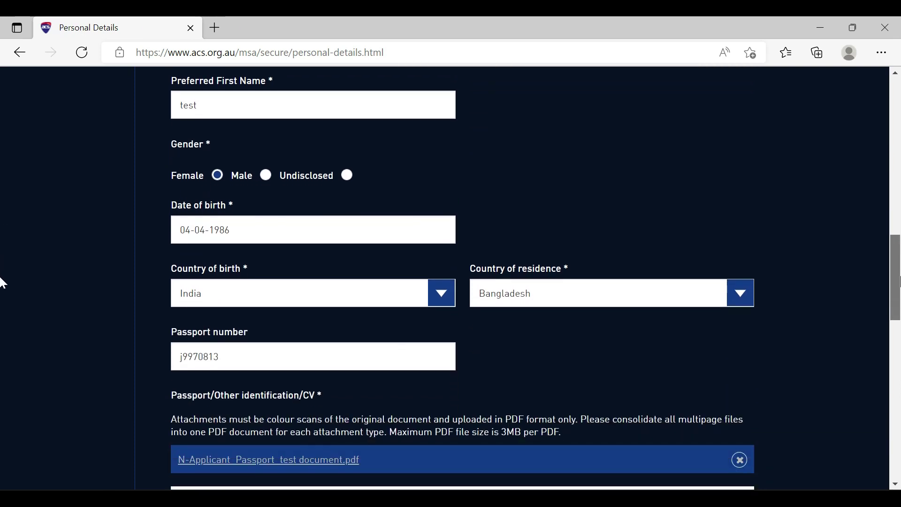
scroll(4, 295, "down", 2)
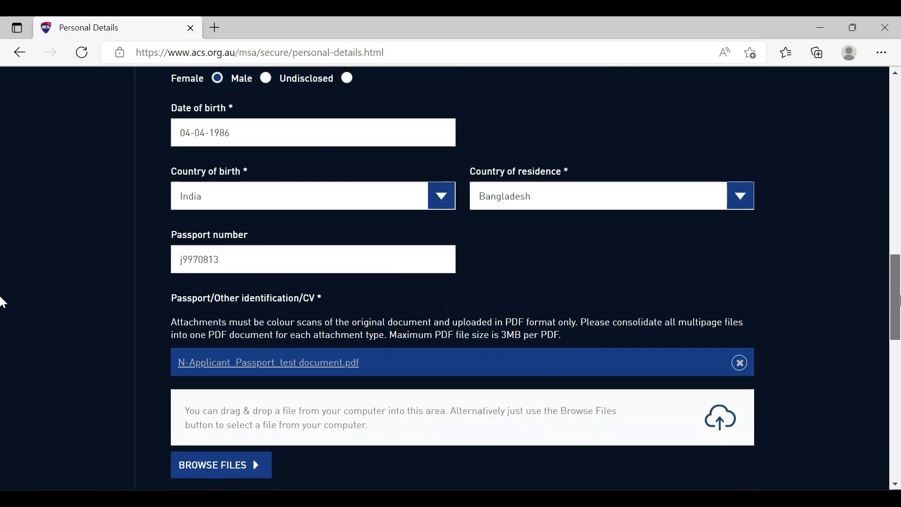
scroll(4, 310, "down", 1)
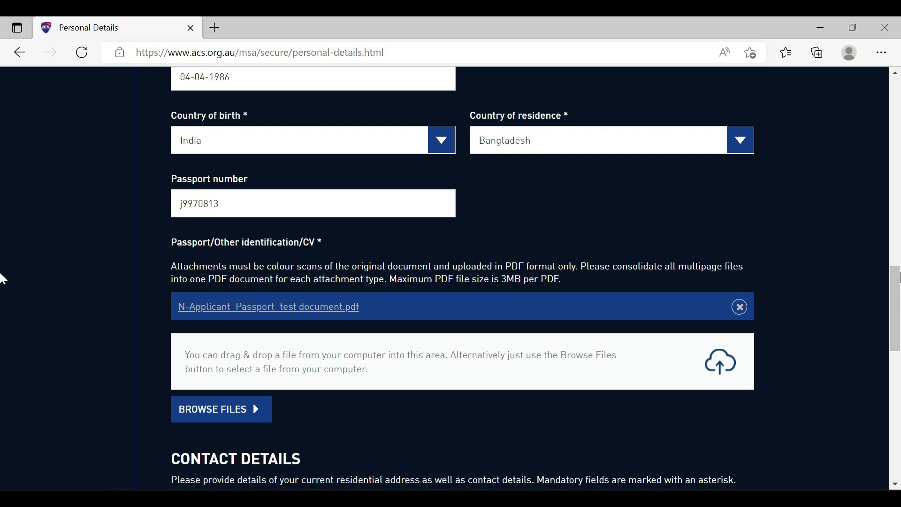
scroll(4, 284, "down", 2)
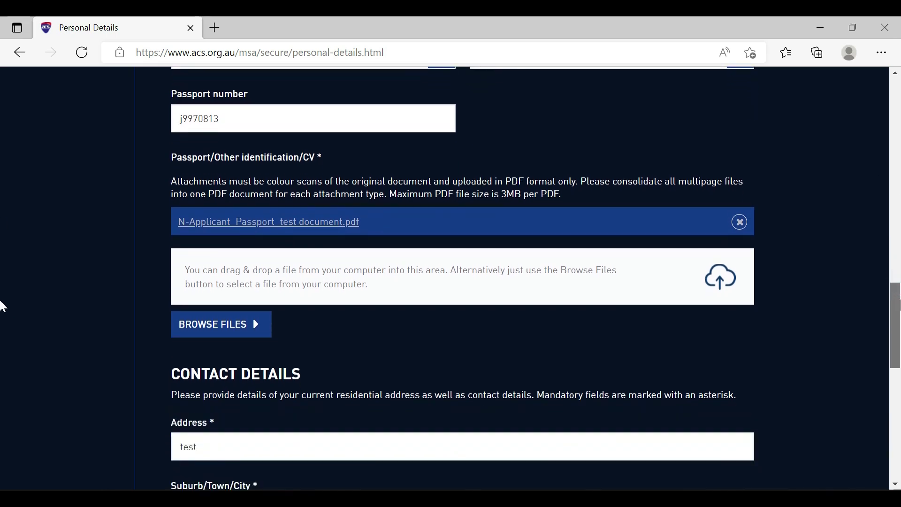
scroll(4, 308, "down", 2)
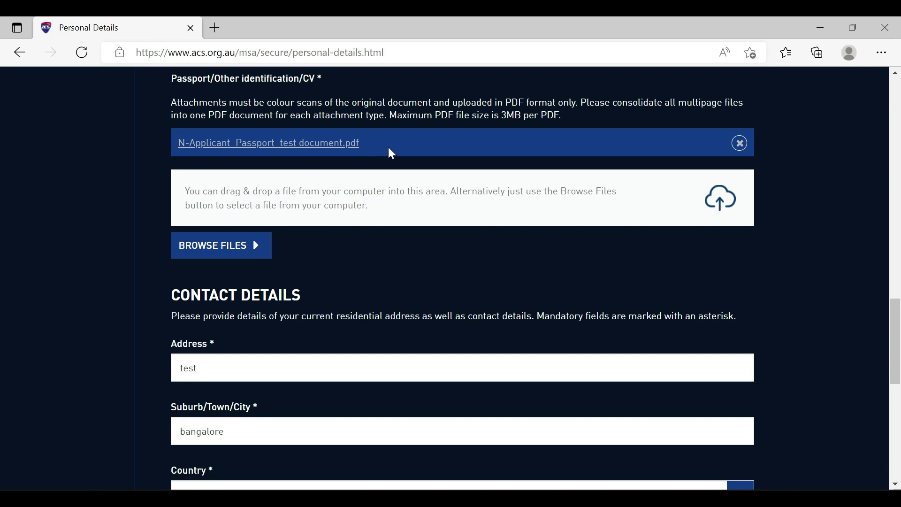
Step: Check the contact details, keep Priority Processing set to No, and save and continue to Application Details
scroll(897, 333, "down", 4)
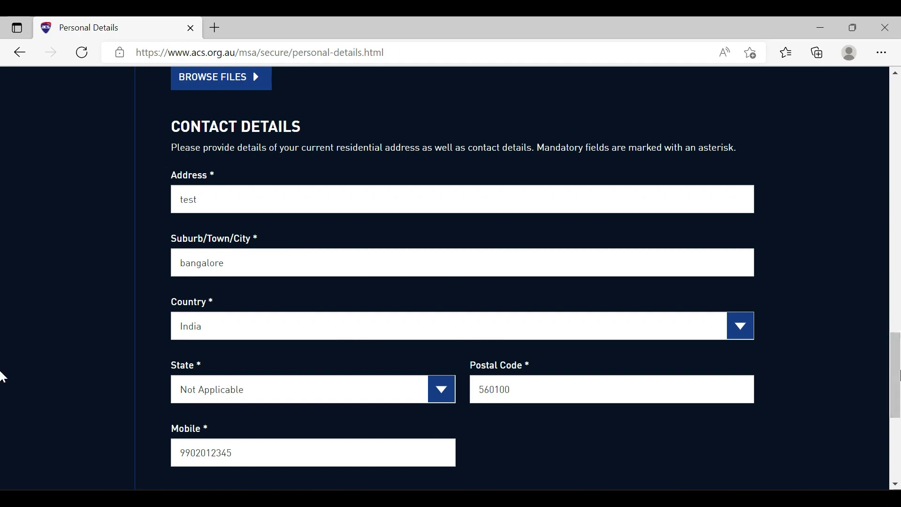
left_click_drag(896, 376, 898, 428)
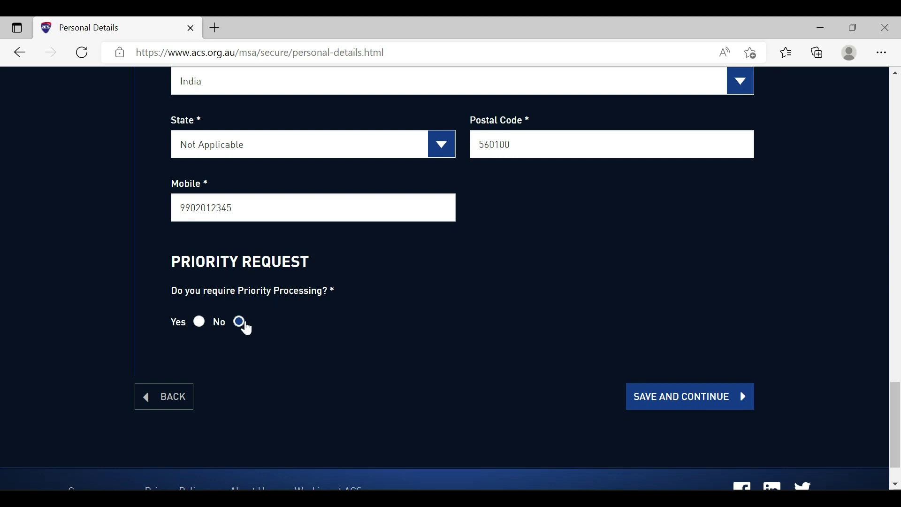
left_click(699, 400)
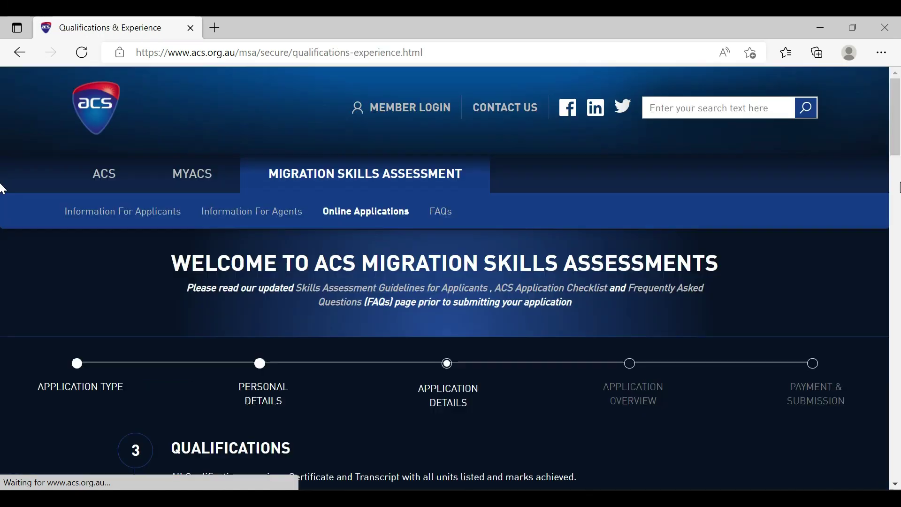
Step: Review the Qualifications instructions and the Qualification 1 entry, including the full-time or part-time options and the qualification documents
left_click_drag(900, 121, 899, 161)
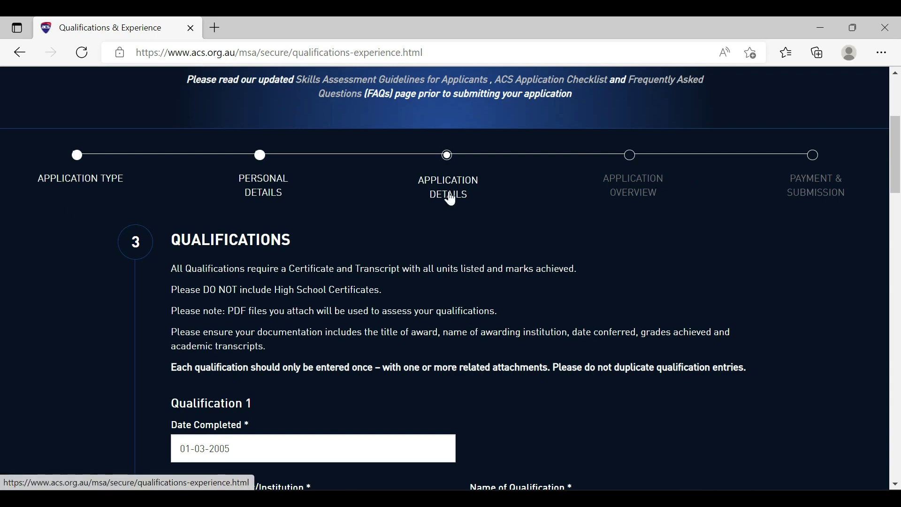
scroll(3, 179, "down", 5)
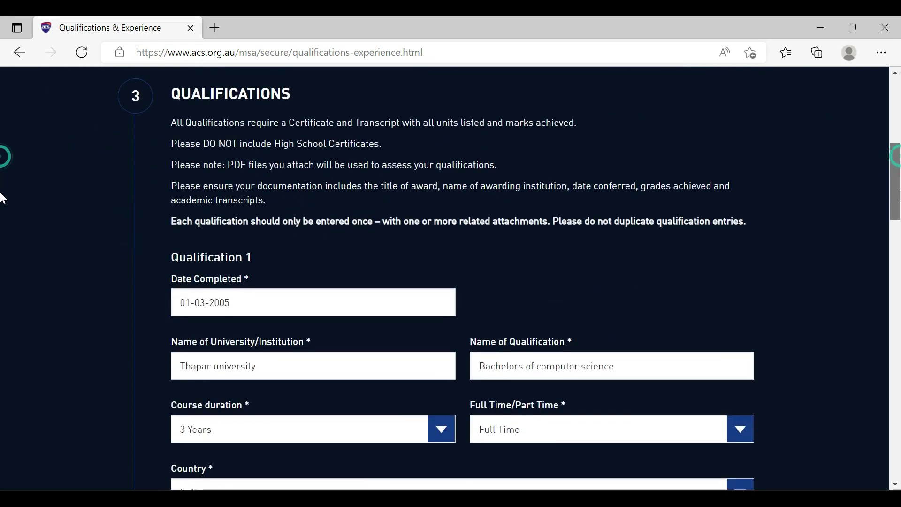
scroll(3, 204, "down", 1)
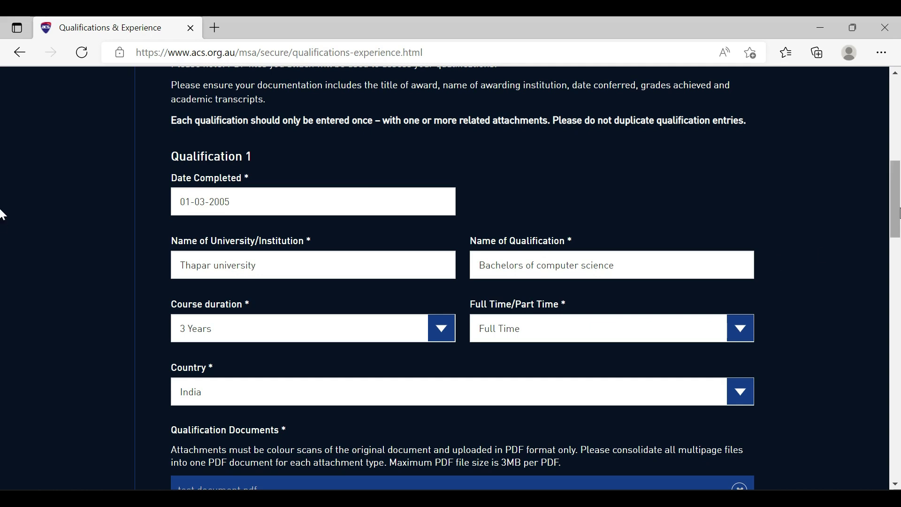
scroll(2, 237, "down", 3)
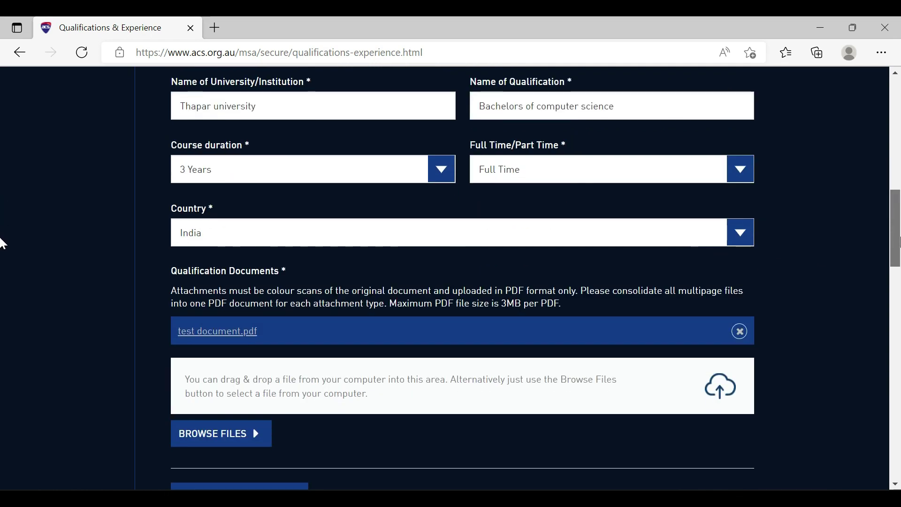
left_click(754, 175)
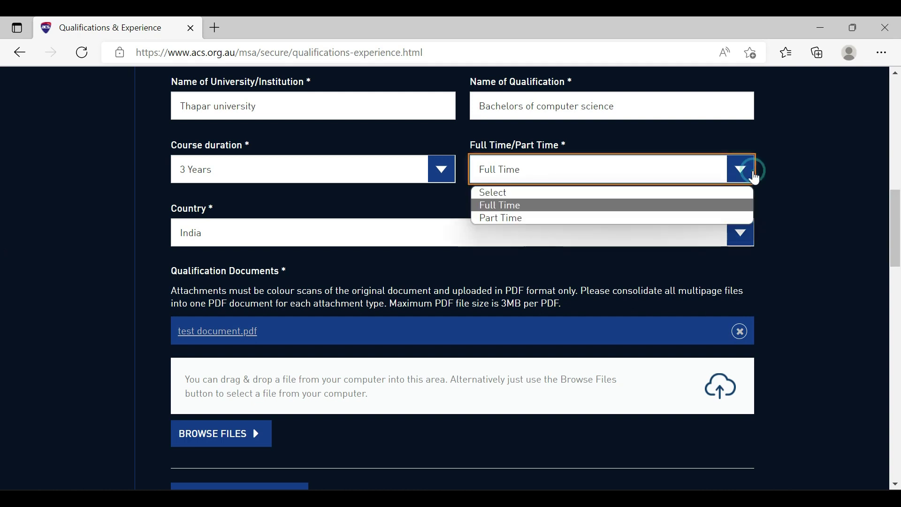
left_click(786, 222)
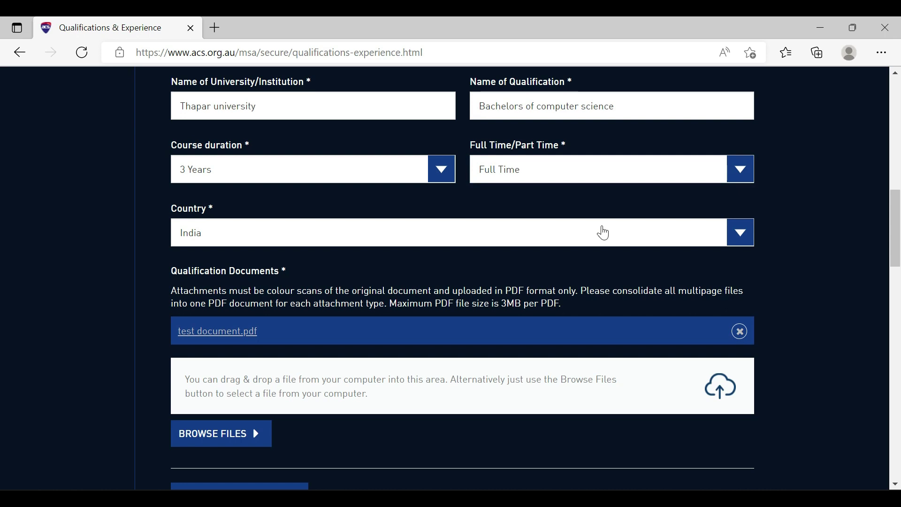
left_click_drag(897, 240, 897, 269)
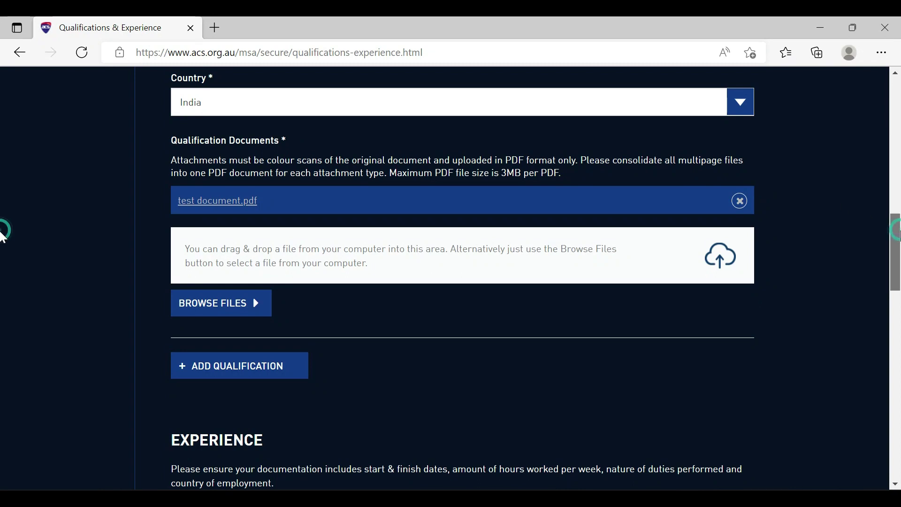
Step: Review the Experience and payment evidence instructions and the Experience 1 entry, including its Location options
scroll(2, 237, "down", 2)
scroll(2, 256, "down", 2)
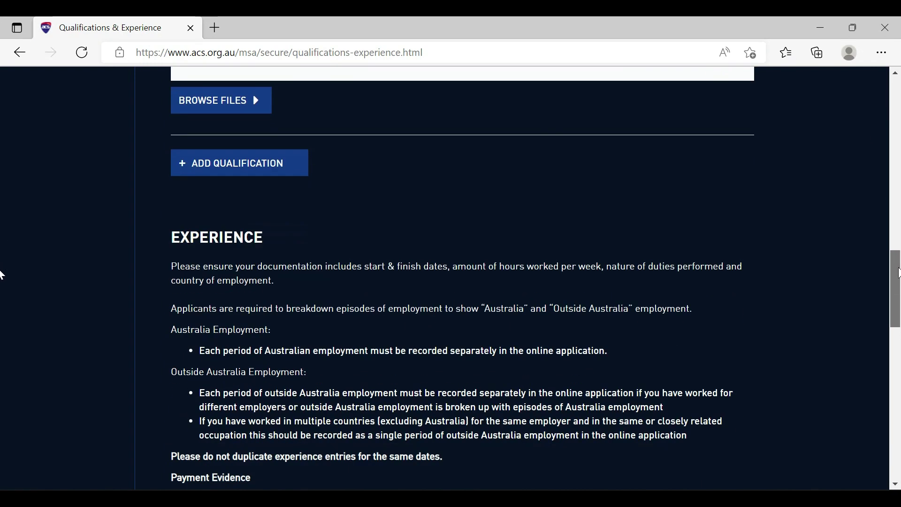
scroll(3, 276, "down", 6)
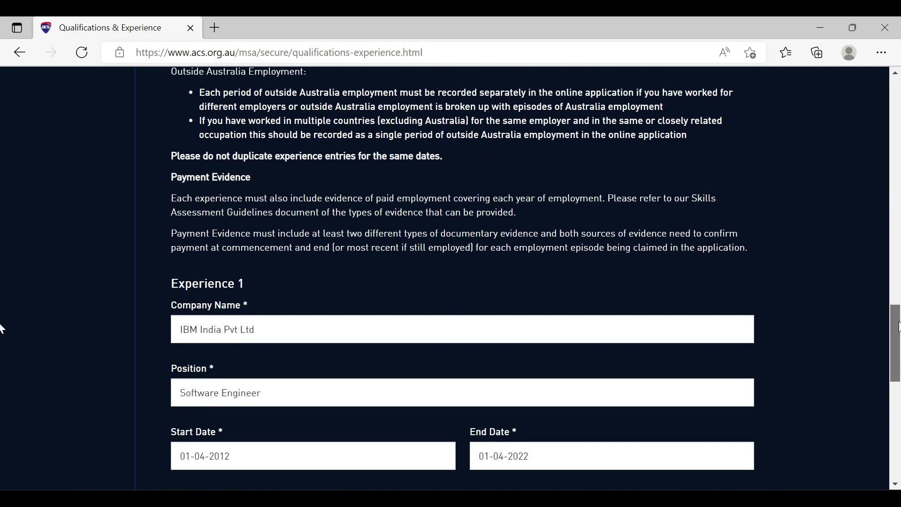
scroll(3, 328, "down", 3)
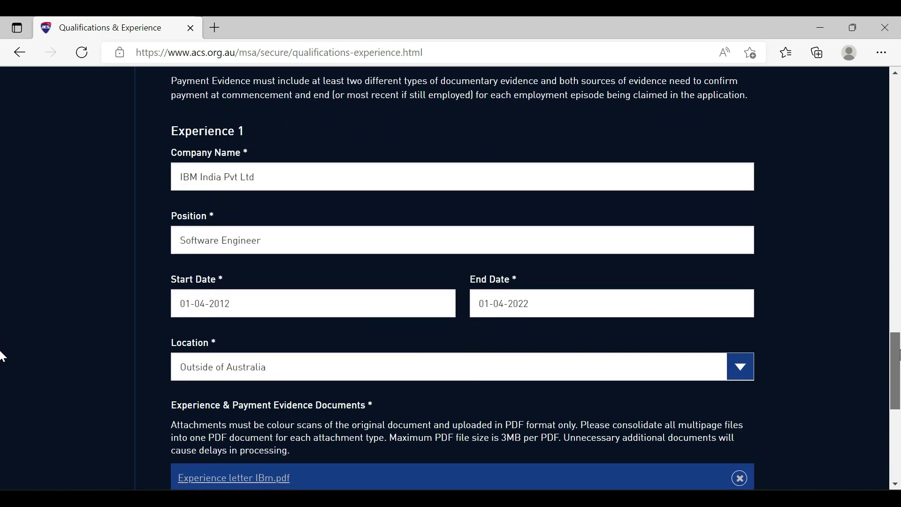
scroll(3, 357, "down", 1)
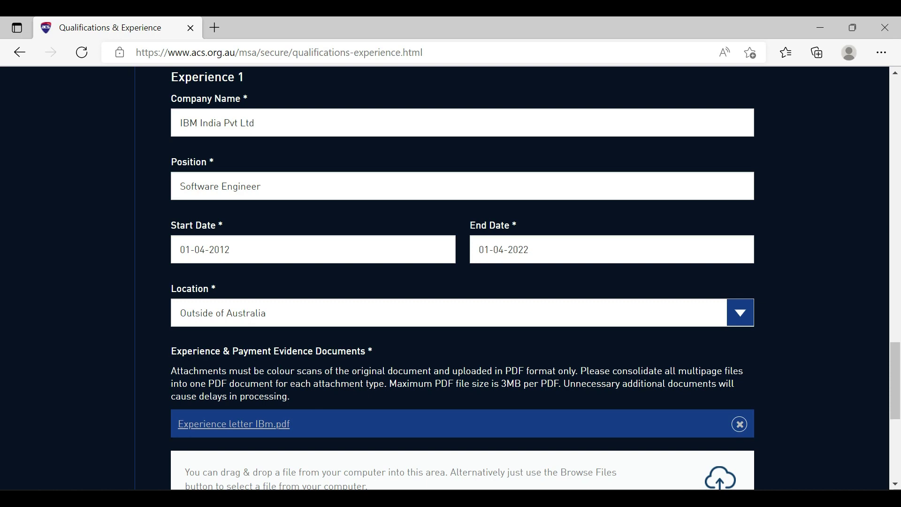
left_click(570, 313)
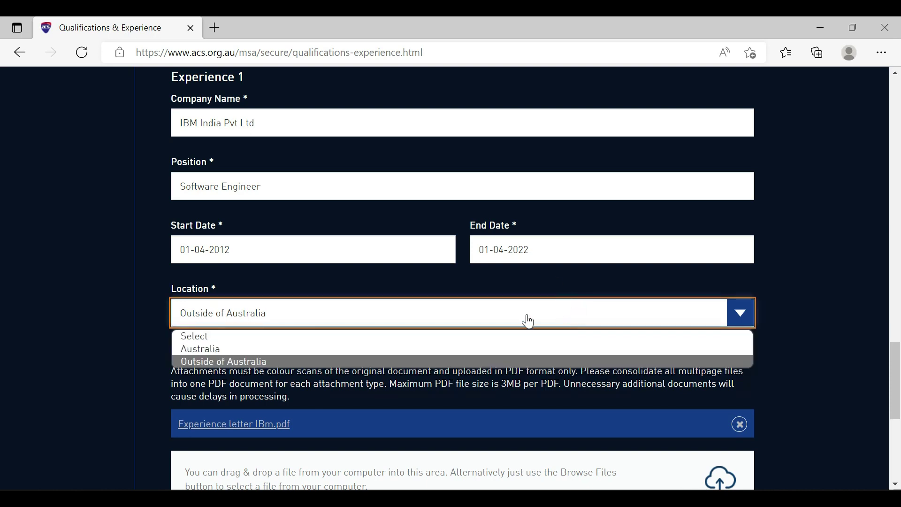
left_click(551, 308)
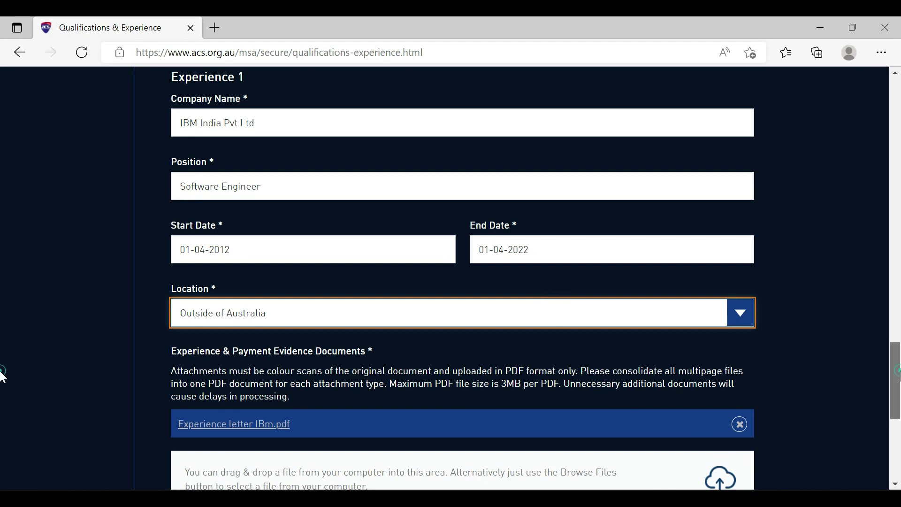
Step: Check the experience and payment evidence attachments for Experience 1, and save and continue to the Application Overview
scroll(2, 380, "down", 1)
scroll(2, 404, "down", 2)
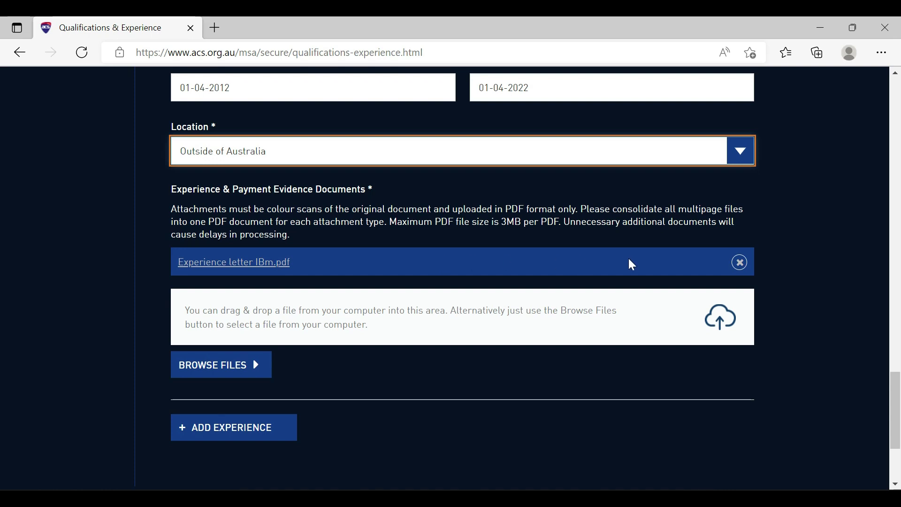
scroll(2, 390, "down", 3)
mouse_move(898, 418)
left_mouse_down()
mouse_move(897, 427)
mouse_move(898, 360)
mouse_move(898, 415)
left_mouse_up()
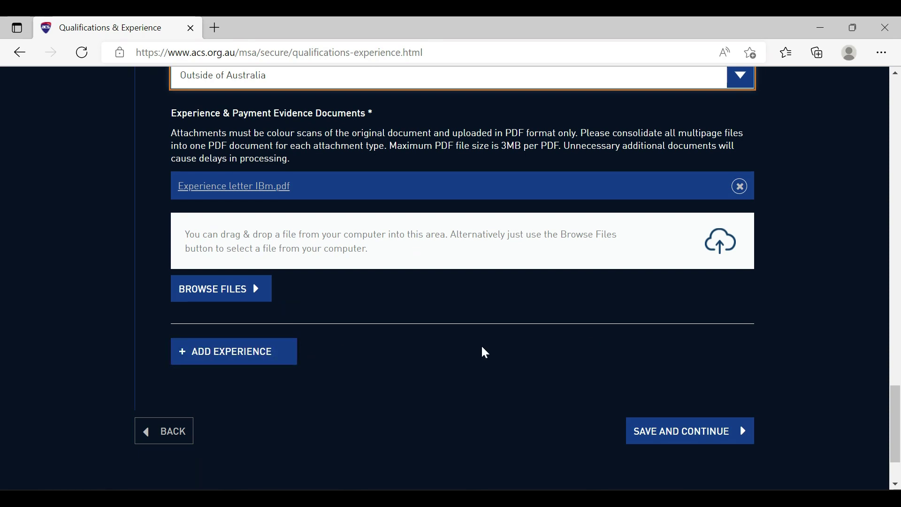
left_click(711, 430)
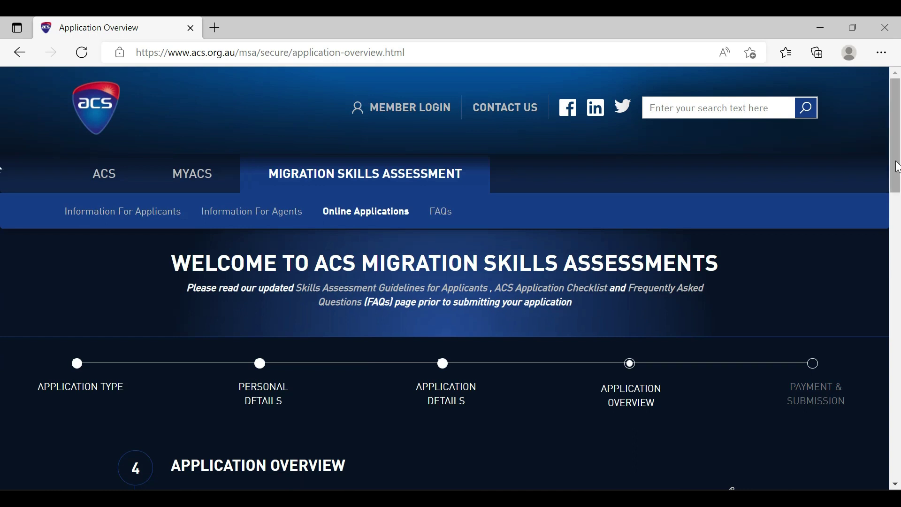
Step: Review the application type and personal details in the Application Overview, and continue to Payment & Submission
left_click_drag(896, 162, 899, 242)
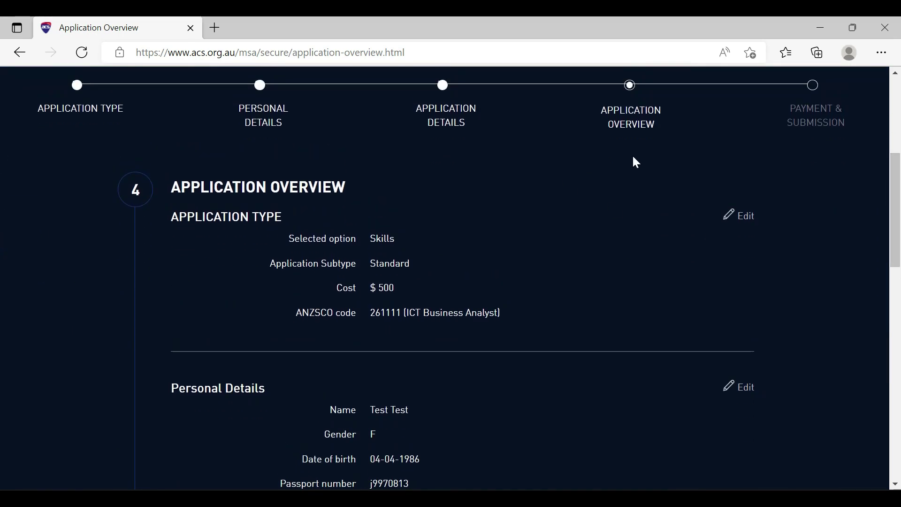
left_click_drag(899, 199, 899, 408)
left_click(770, 368)
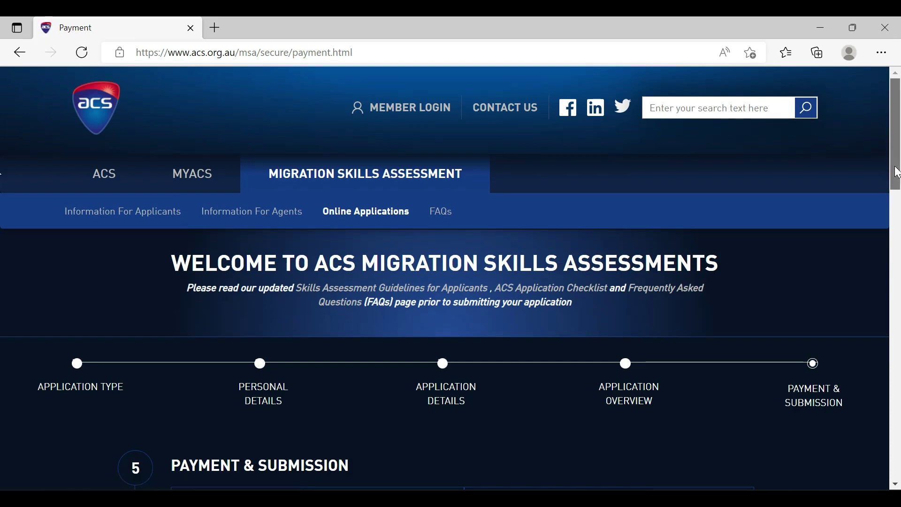
Step: Review the payment methods and membership offer, and opt in to the 1-year complimentary ACS membership
scroll(896, 183, "down", 5)
left_click_drag(897, 239, 898, 265)
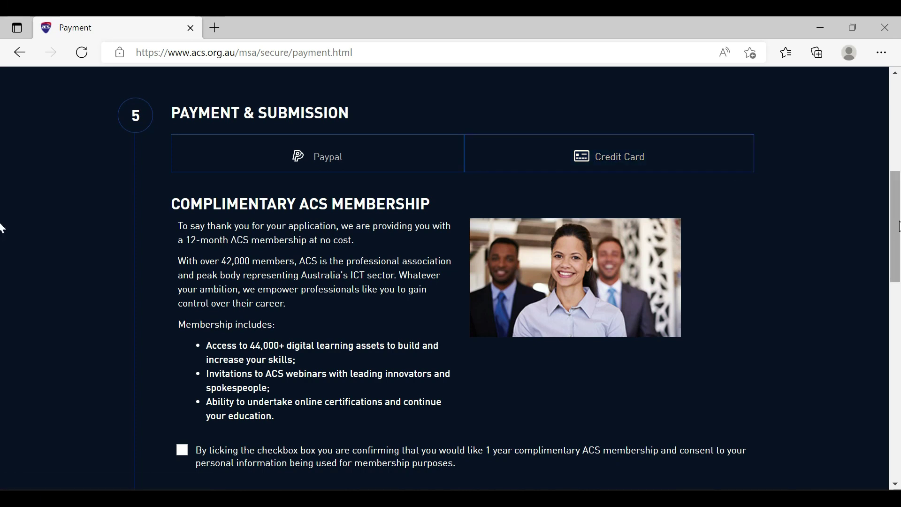
left_click_drag(899, 227, 899, 290)
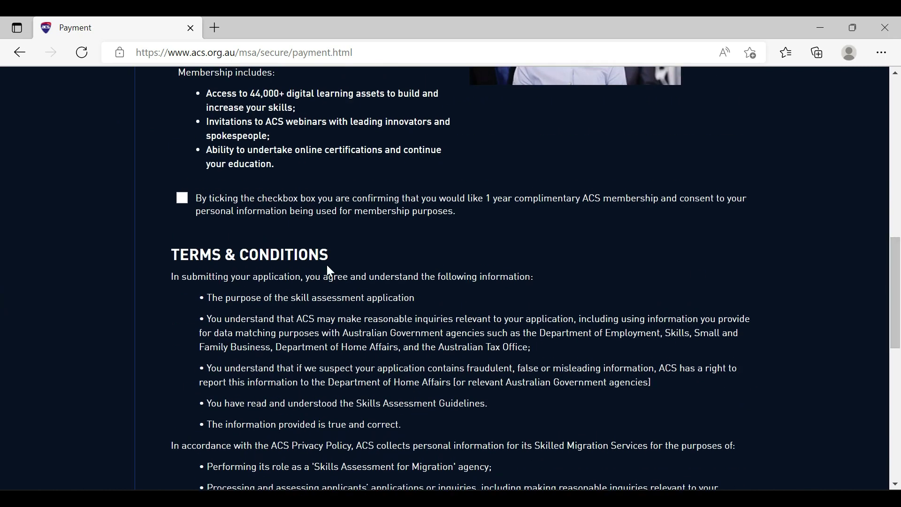
left_click(182, 205)
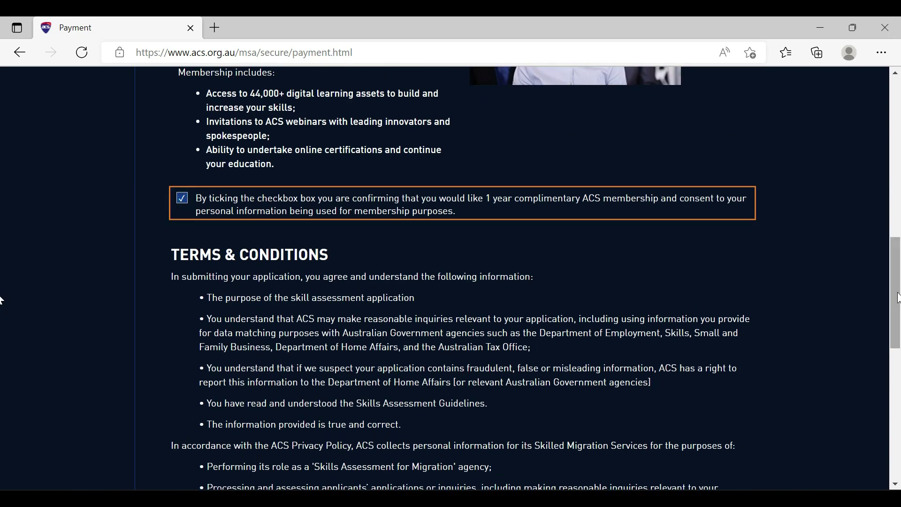
Step: Accept both the terms and conditions declaration and the ACS Privacy Policy declaration, and go to the payable amount and submission options
scroll(2, 306, "down", 6)
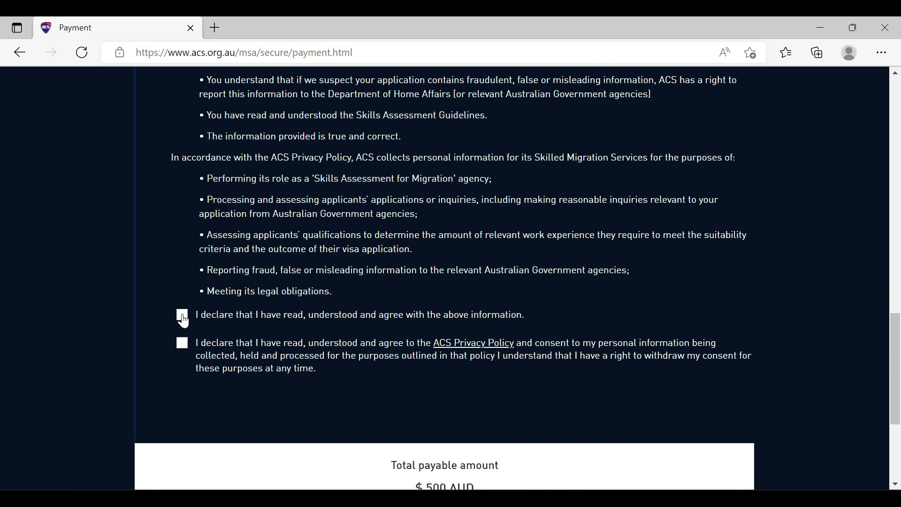
left_click(183, 316)
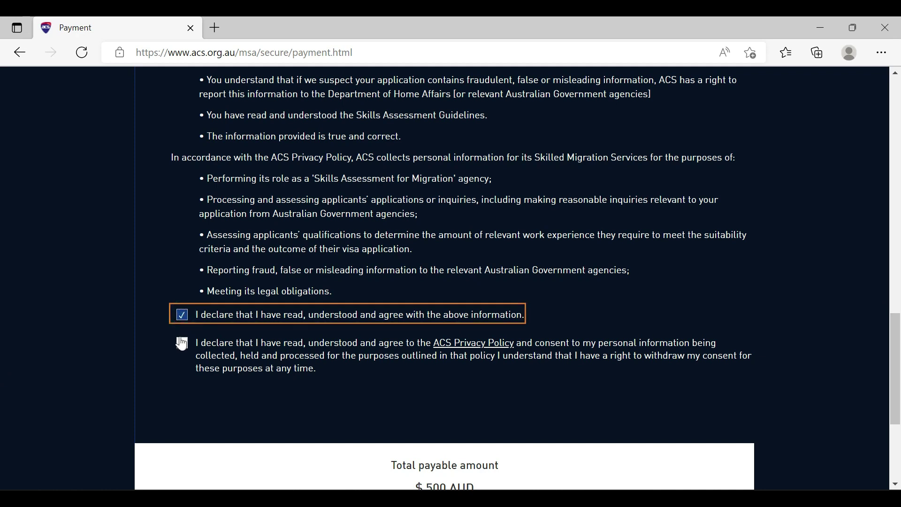
left_click(182, 345)
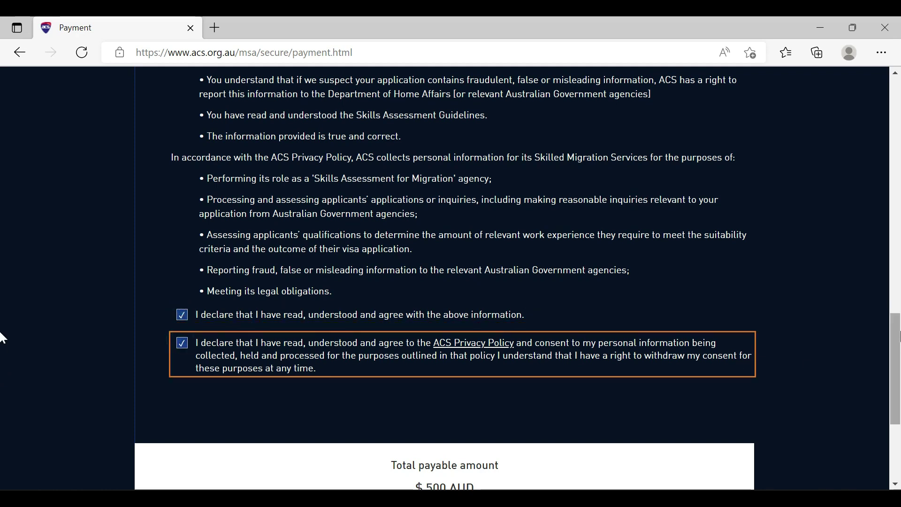
scroll(2, 380, "down", 3)
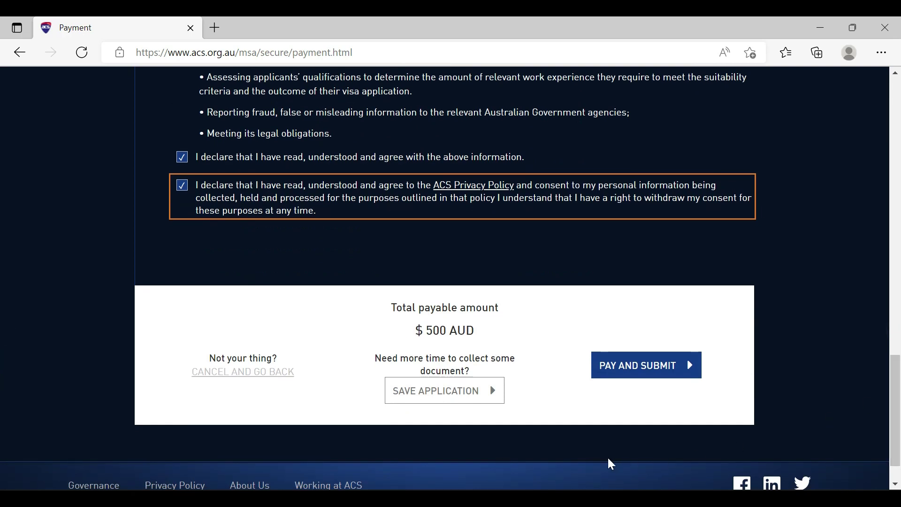